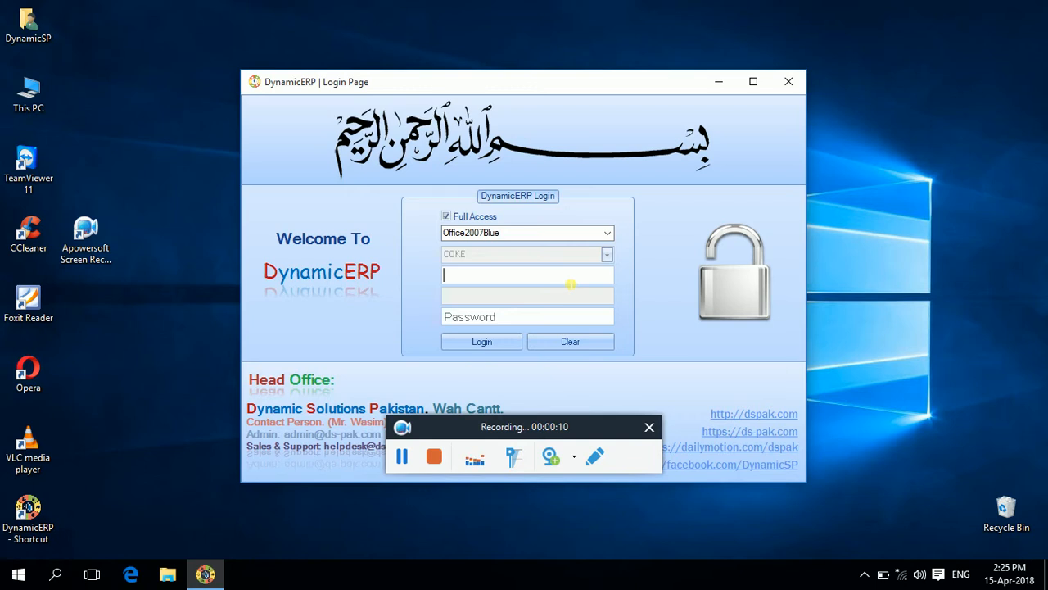
Step: Log in to DynamicERP by entering the user ID and the account password
left_click_drag(483, 429, 942, 585)
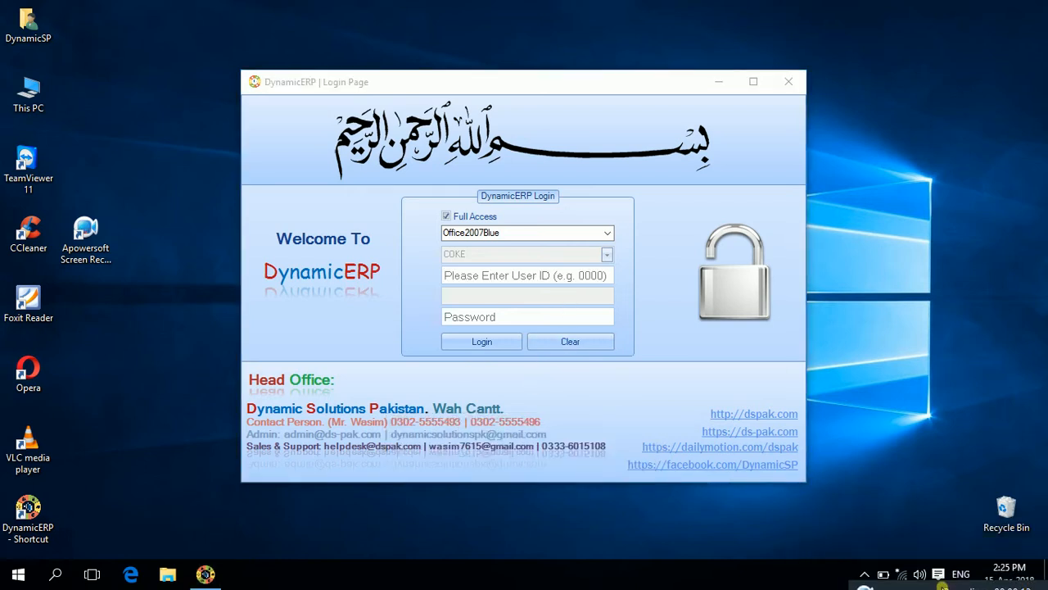
left_click(529, 281)
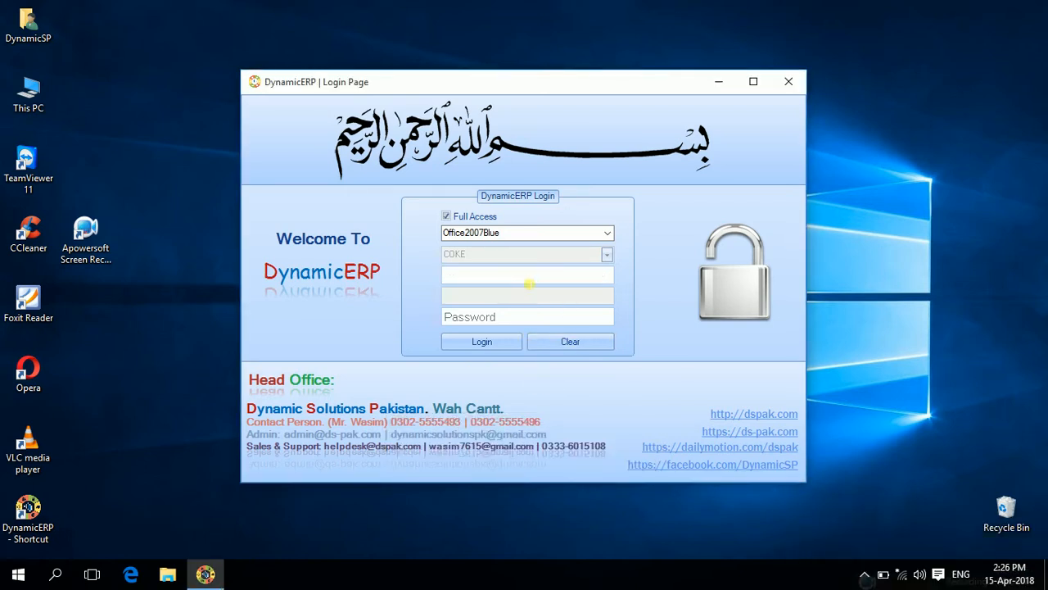
type("222")
key("Tab")
type("222")
key("Tab")
key("Return")
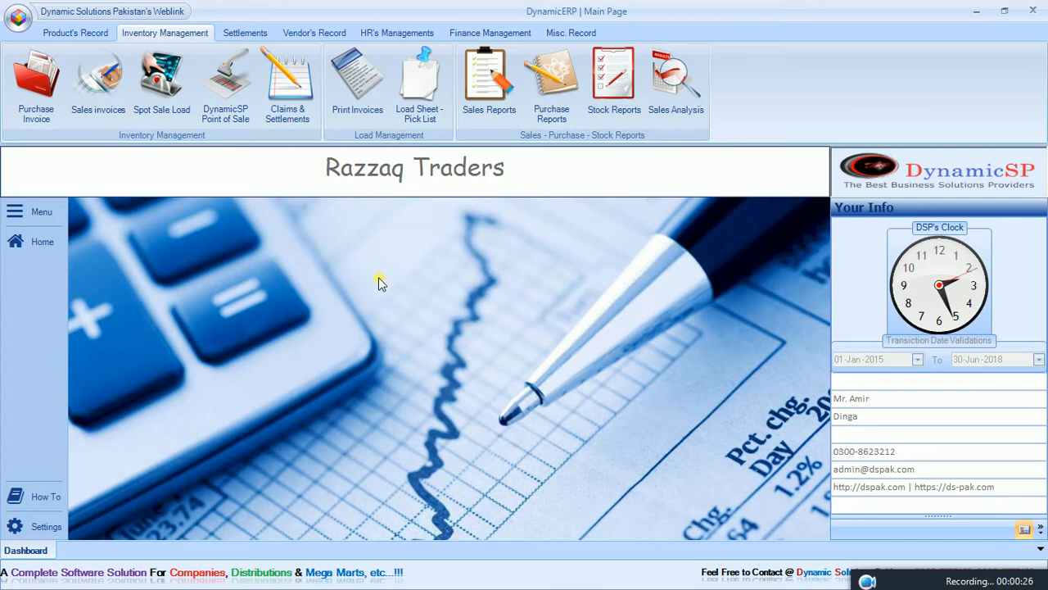
Step: Open the suppliers record and look through the Cash Purchase and CCBPL seller entries
left_click(320, 33)
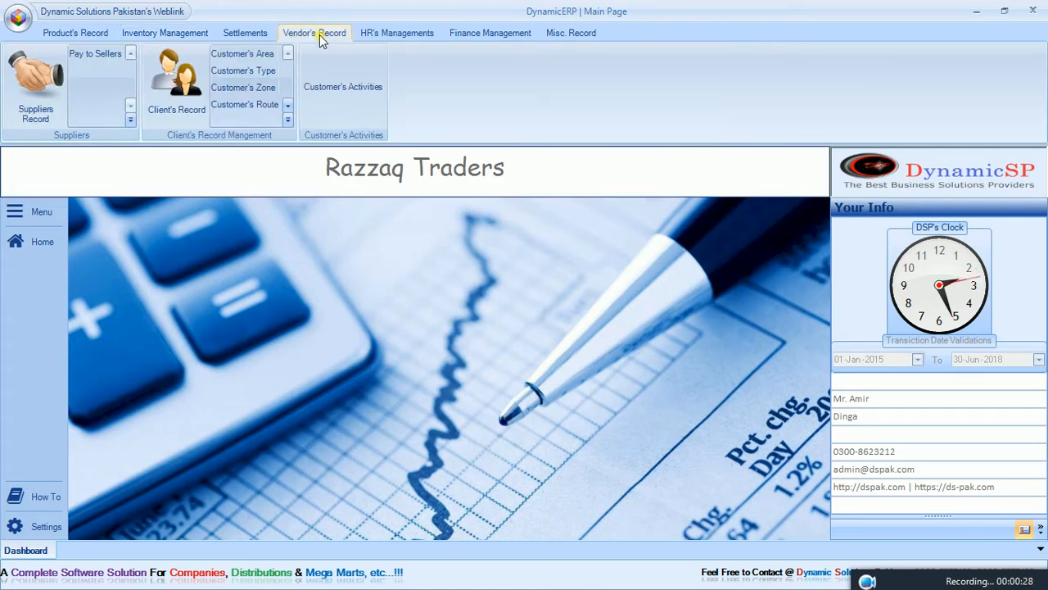
left_click(35, 115)
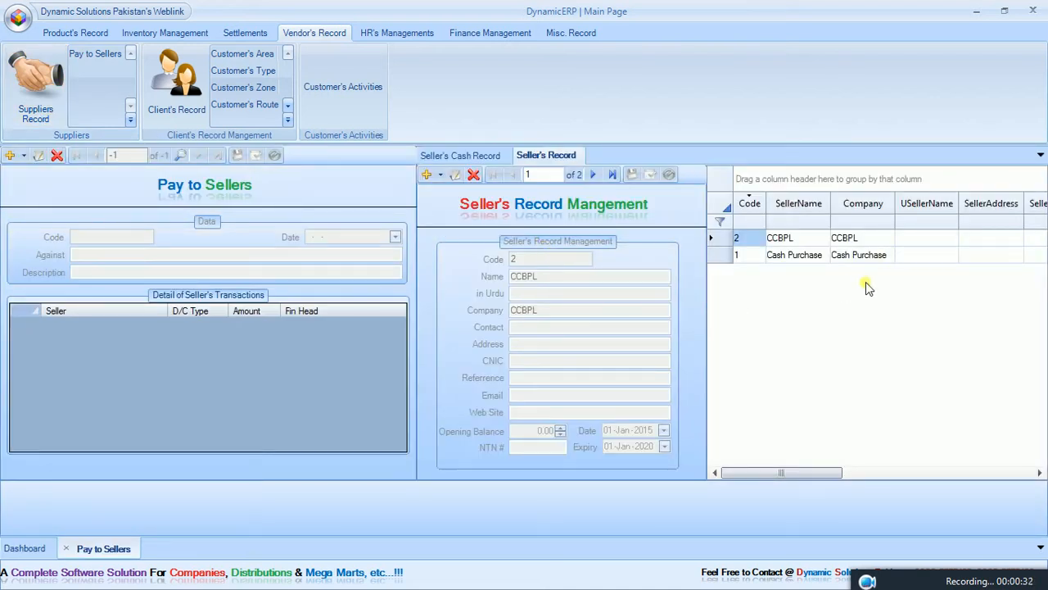
left_click(853, 255)
left_click(852, 238)
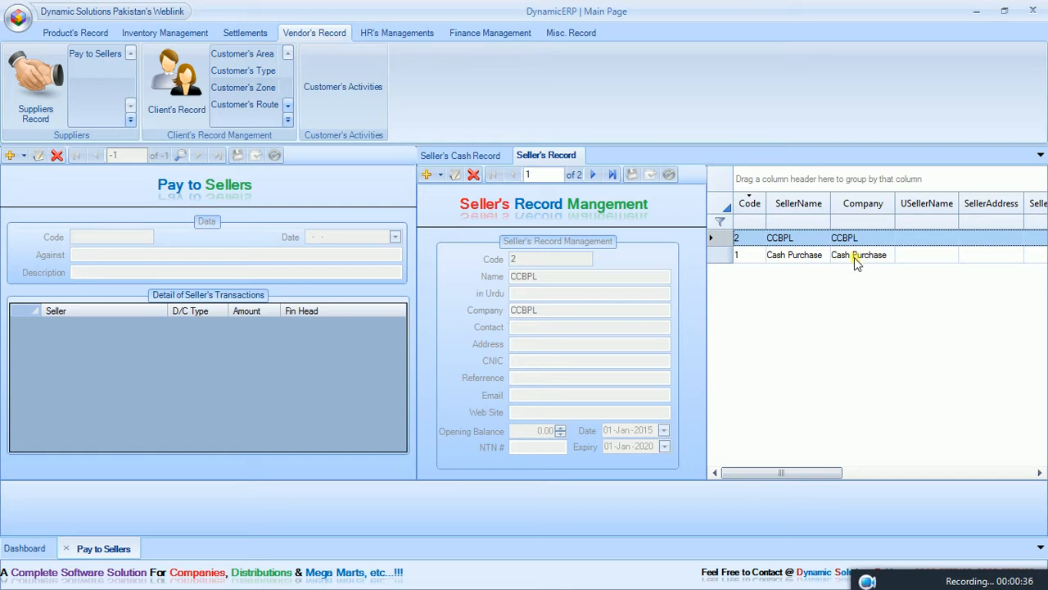
left_click(854, 255)
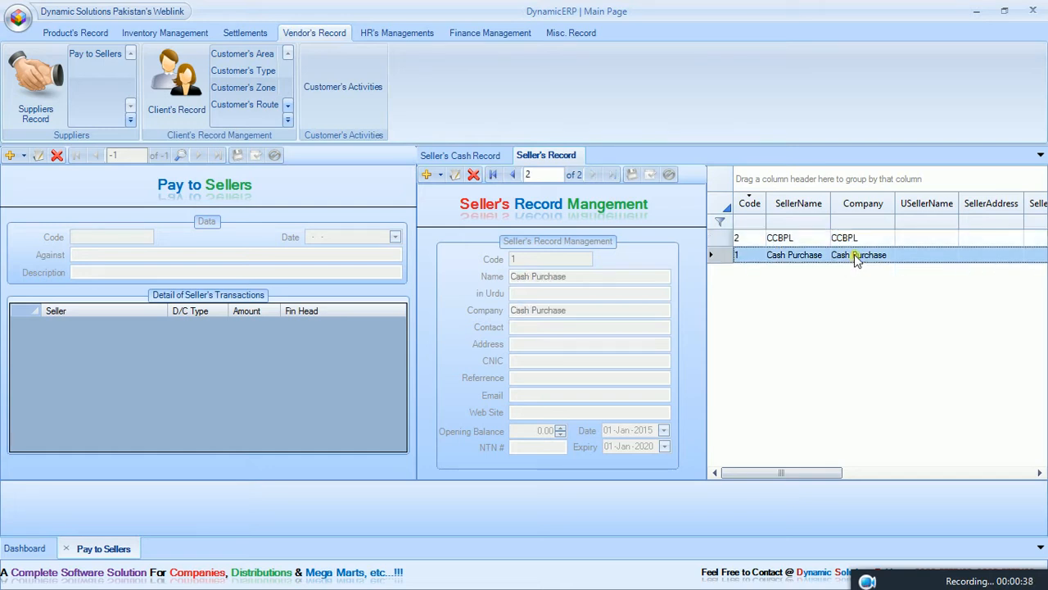
left_click(852, 239)
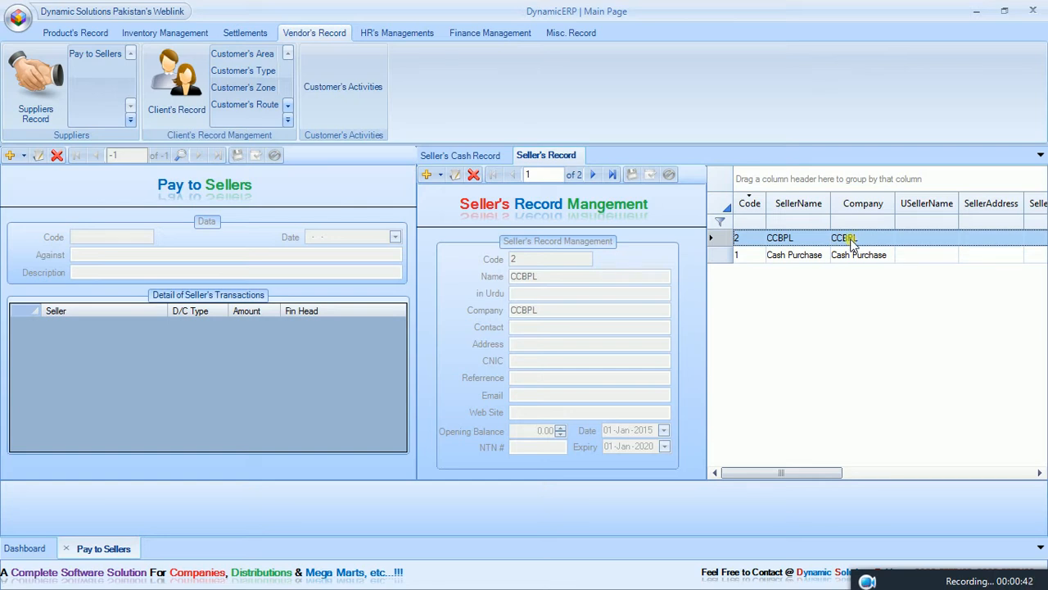
Step: Add a new seller record with Shezan as both the name and the company, and save it
left_click(427, 177)
left_click(576, 280)
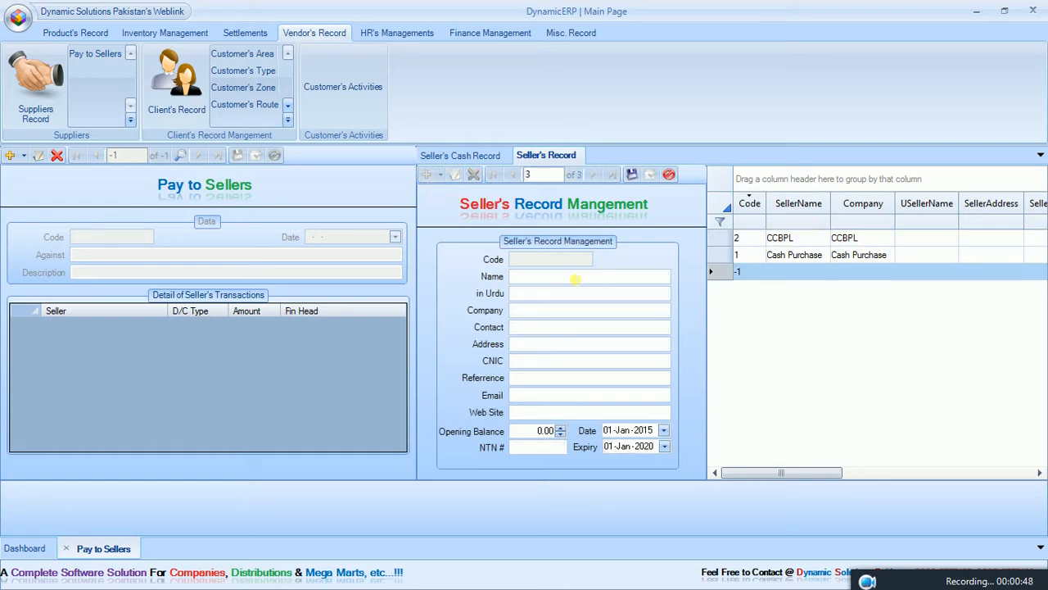
type("Shezan")
left_click_drag(570, 280, 495, 282)
key("ctrl+c")
left_click(564, 314)
key("ctrl+v")
left_click(632, 175)
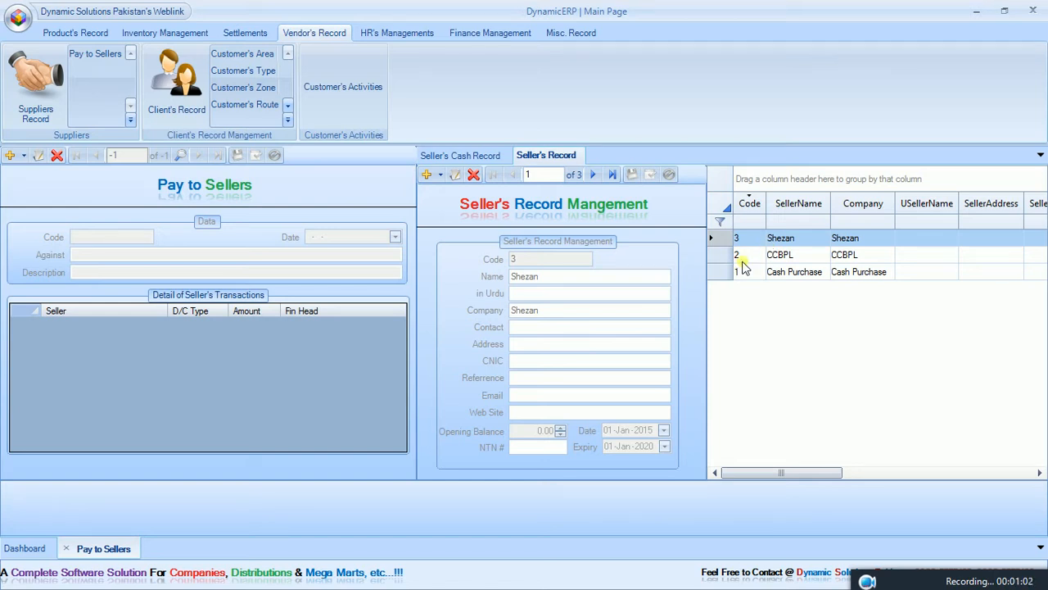
Step: Close the seller records and start a new purchase invoice with CCBPL as the seller
left_click(65, 548)
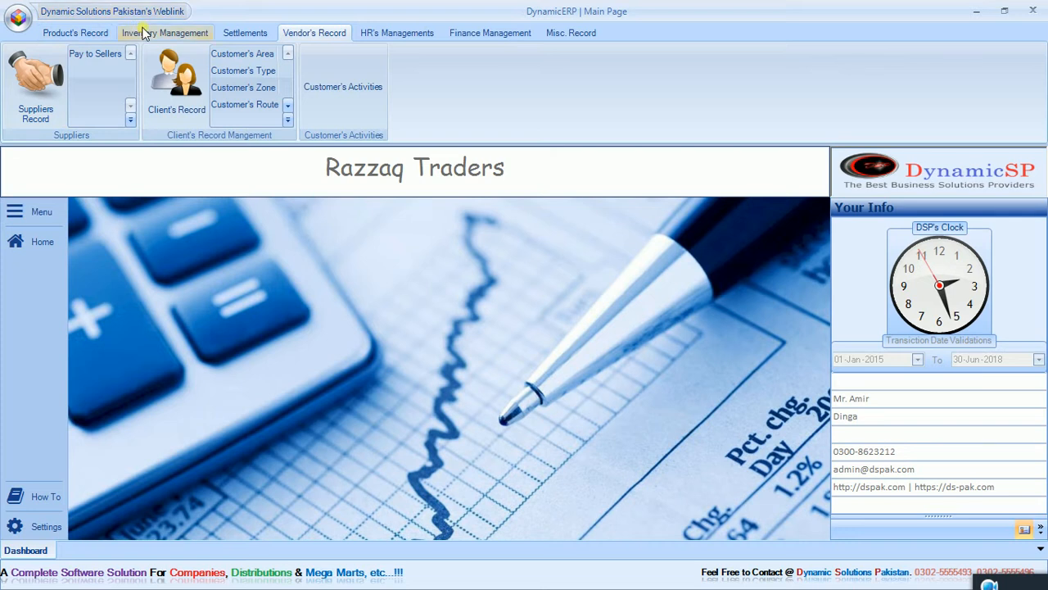
left_click(144, 33)
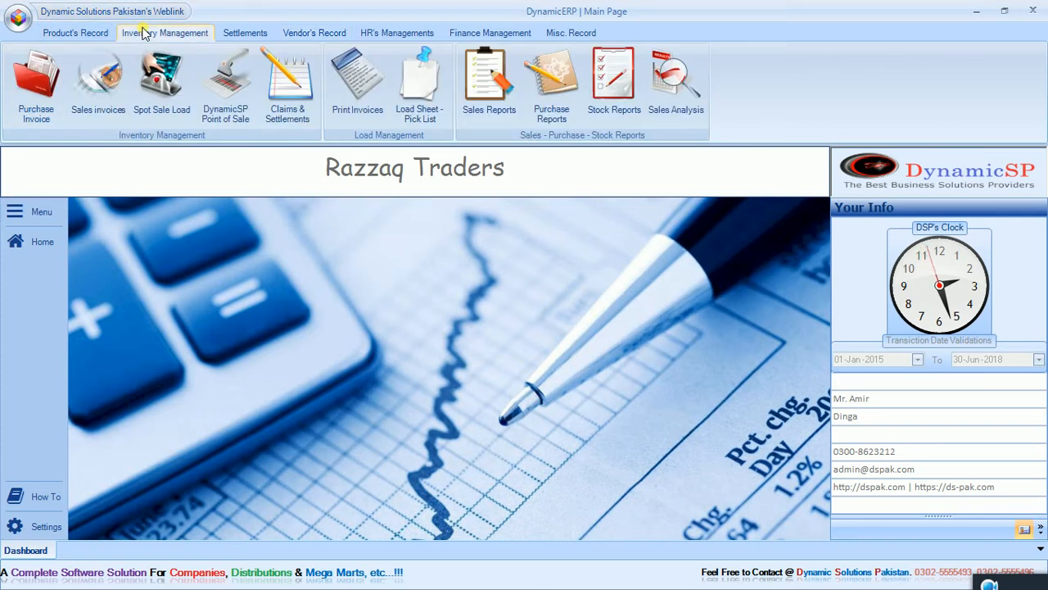
left_click(50, 82)
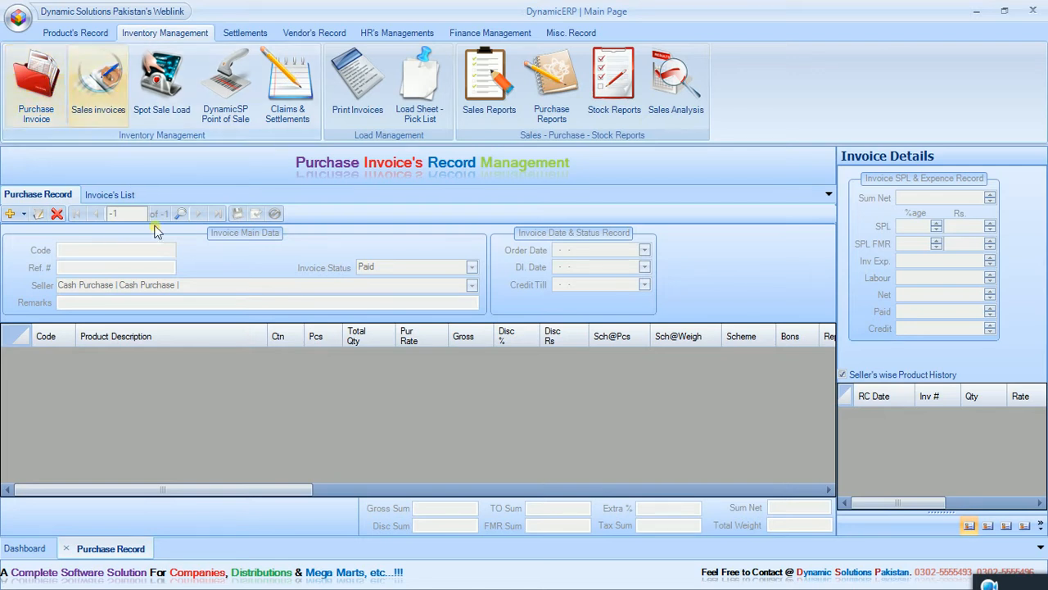
left_click(11, 214)
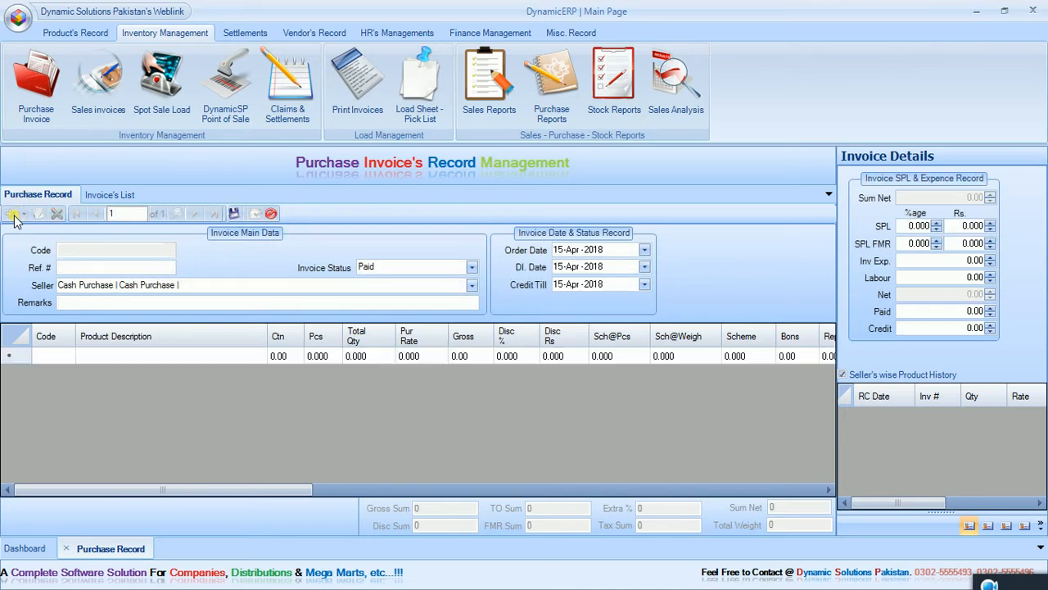
left_click(471, 287)
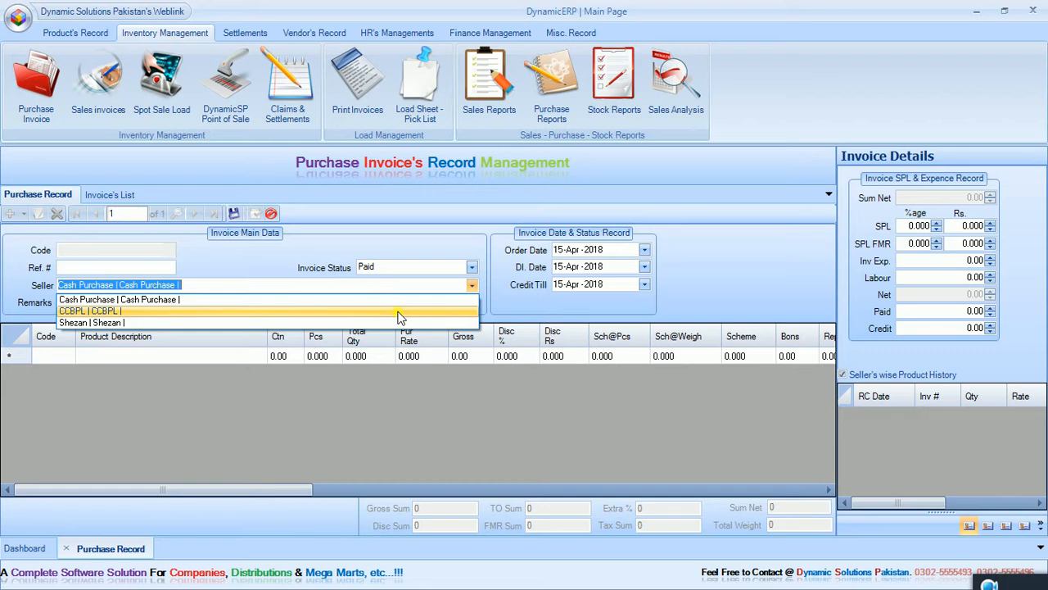
left_click(400, 318)
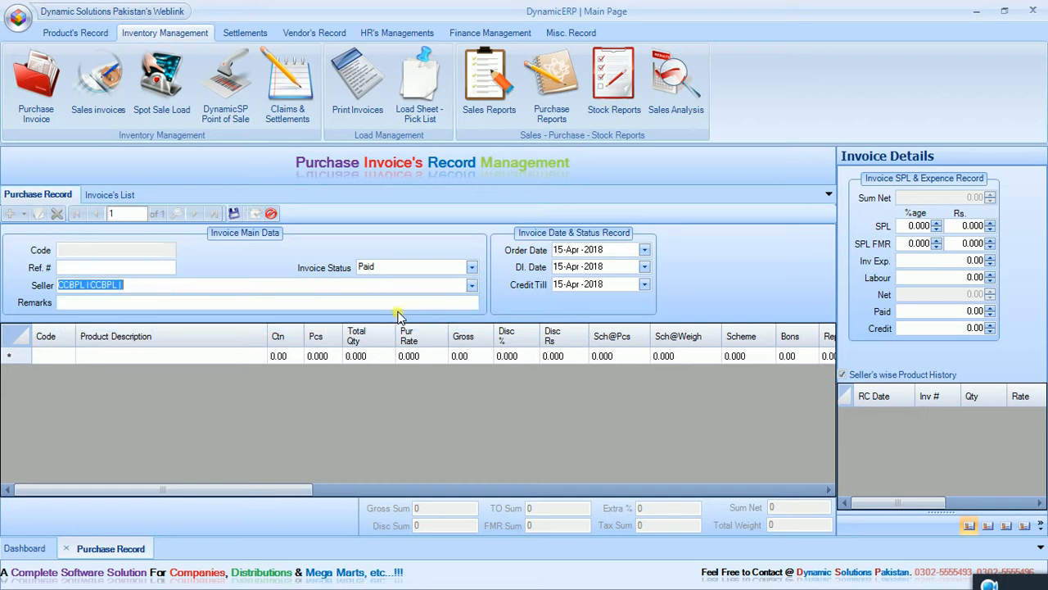
Step: Review the available invoice status options and the order date of the purchase invoice
left_click(473, 268)
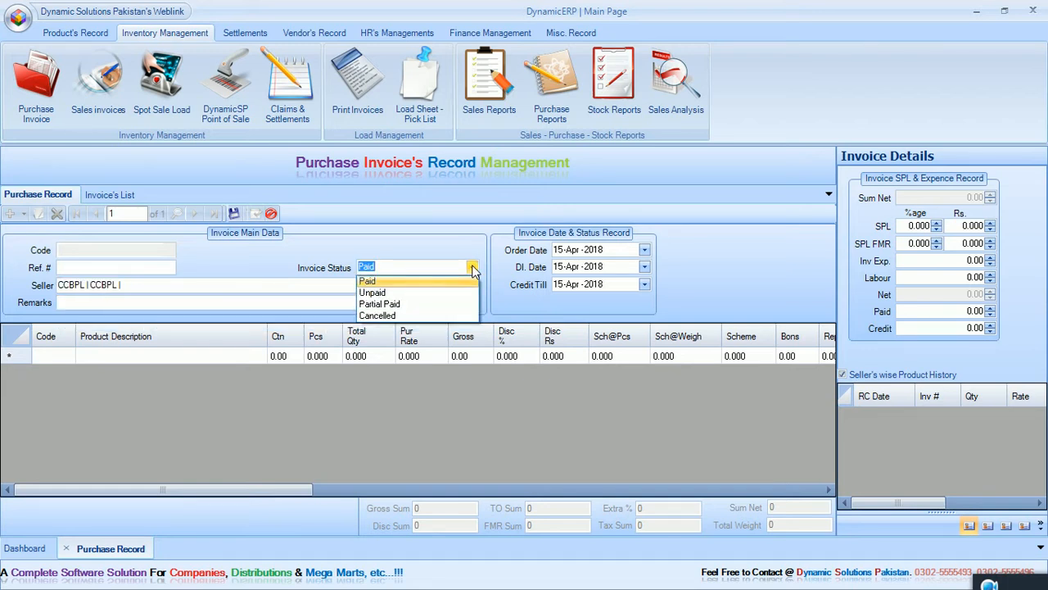
left_click(473, 268)
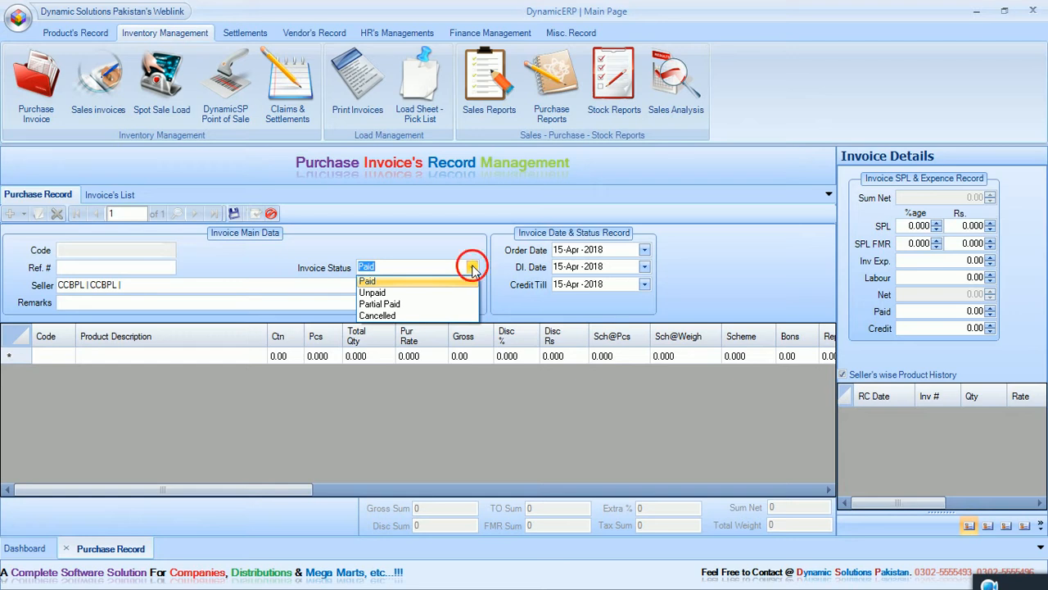
left_click(560, 250)
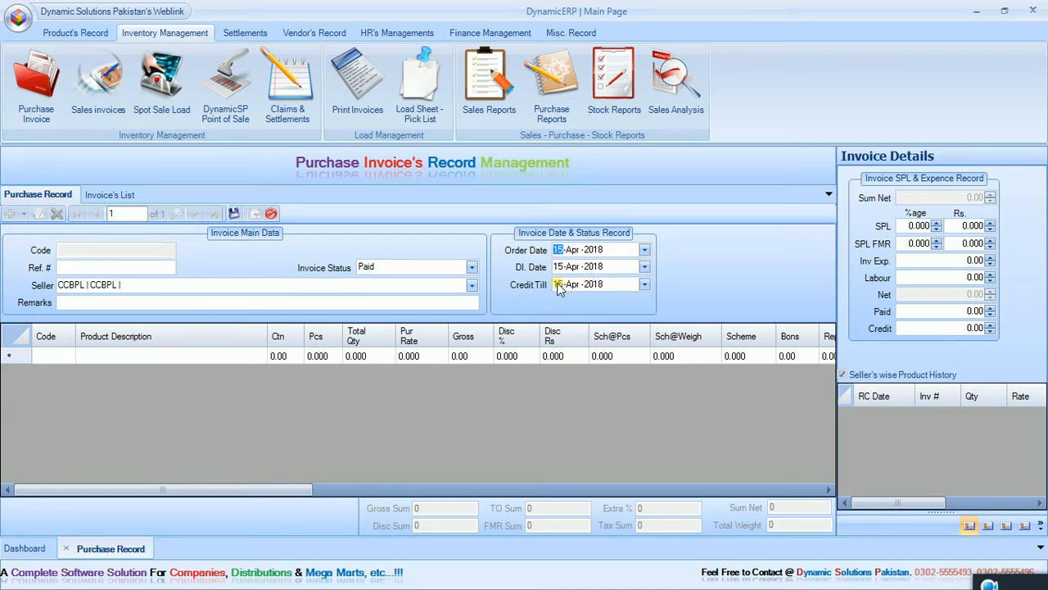
Step: Add coke 1.5ltr (1 x 6) as the first invoice line with a quantity of 1,320 cartons
left_click(246, 359)
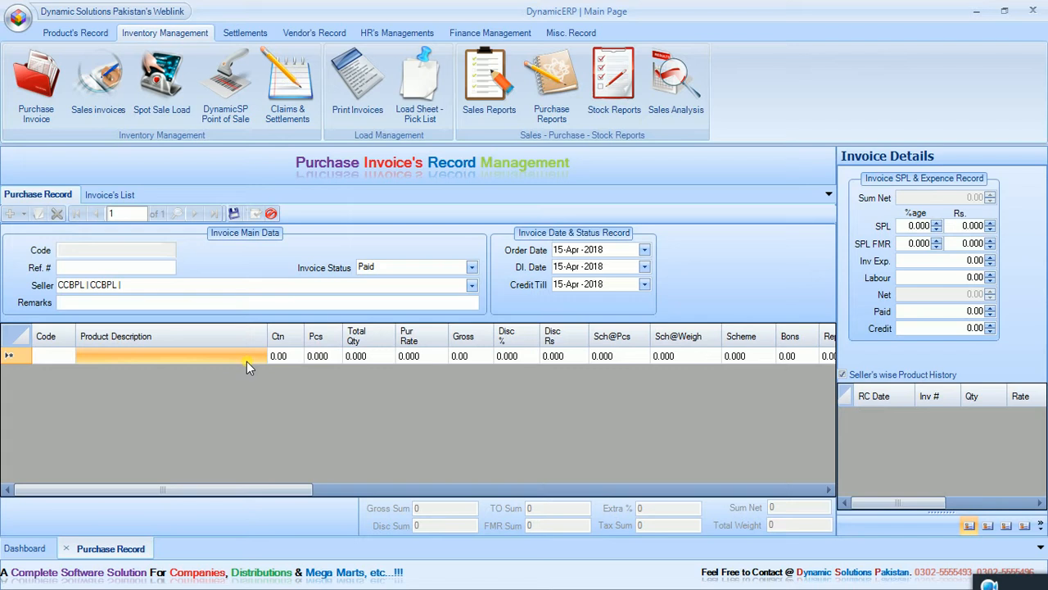
type("c")
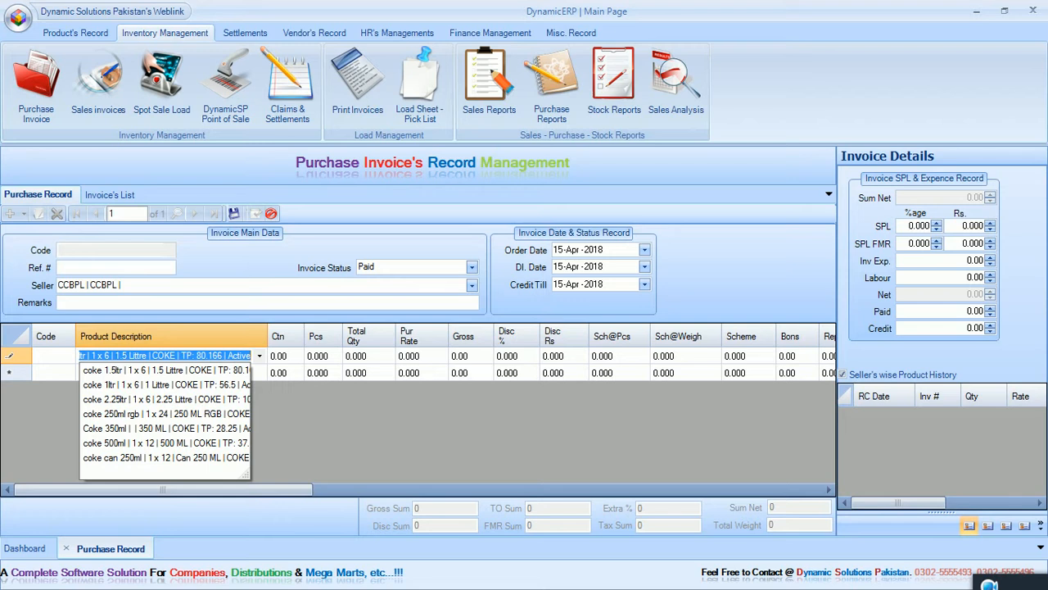
key("Down")
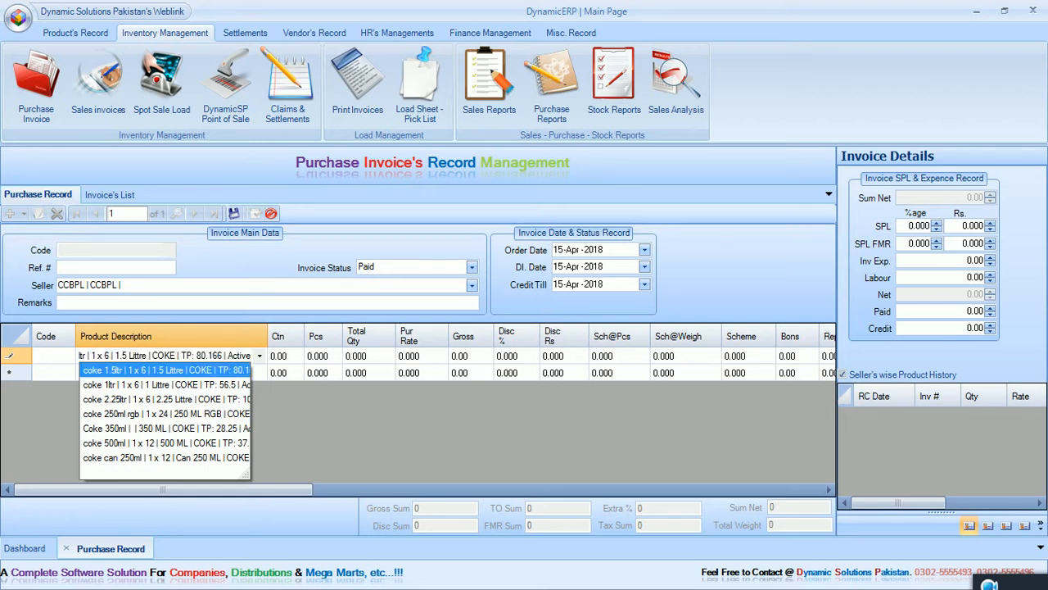
key("Return")
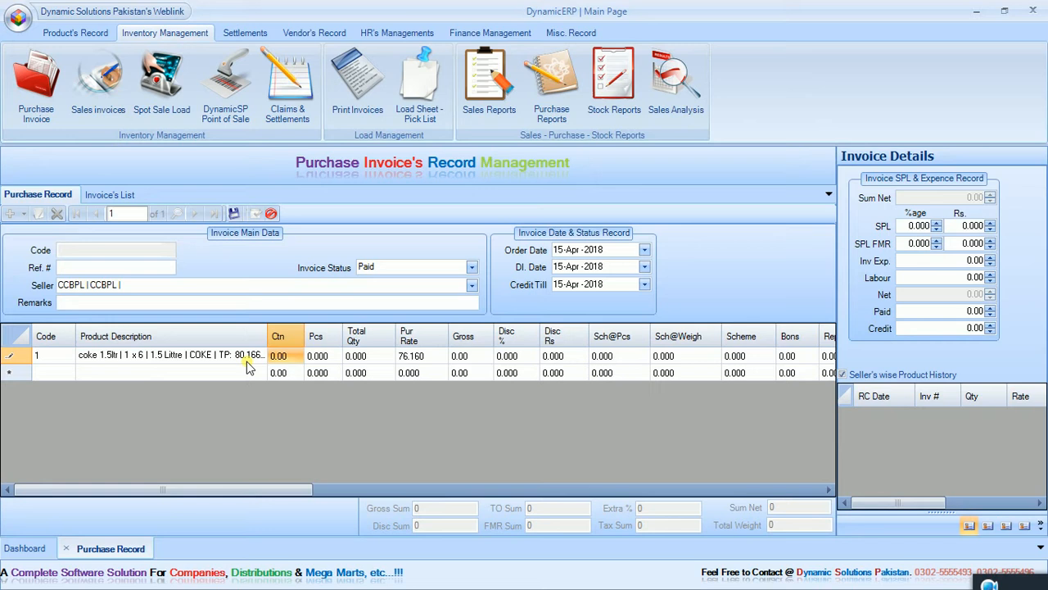
type("1,320")
key("Return")
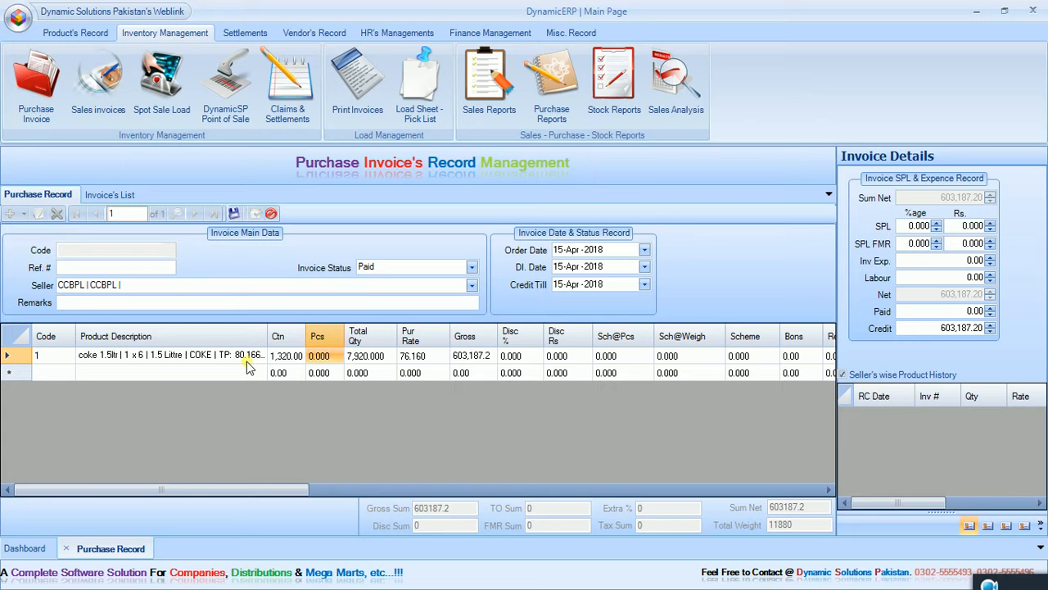
key("Return")
key("Return")
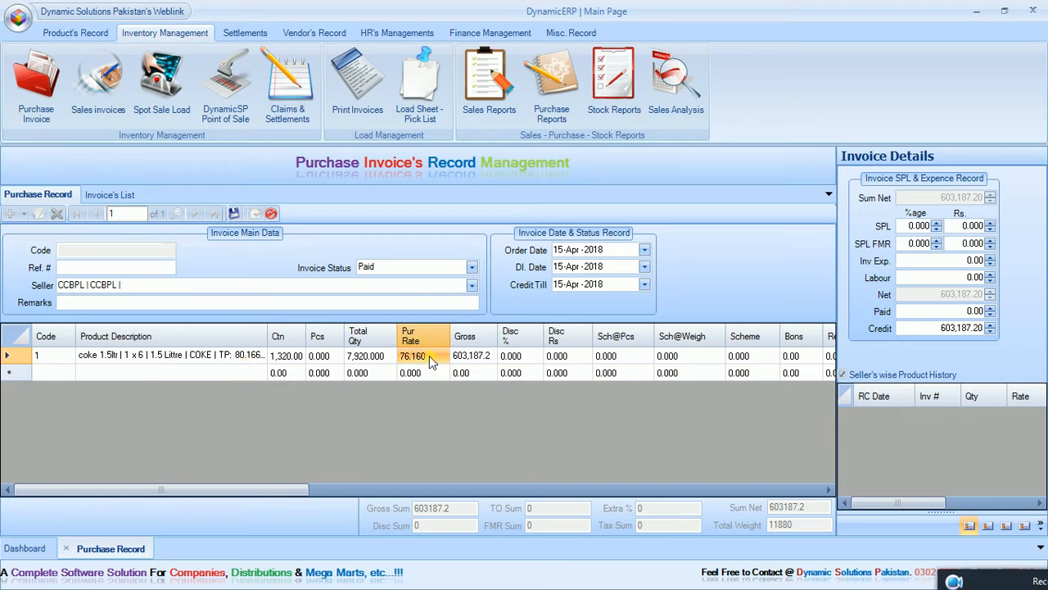
Step: Examine the gross, discount, scheme and bonus fields of the coke 1.5ltr line
left_click_drag(1022, 582, 854, 466)
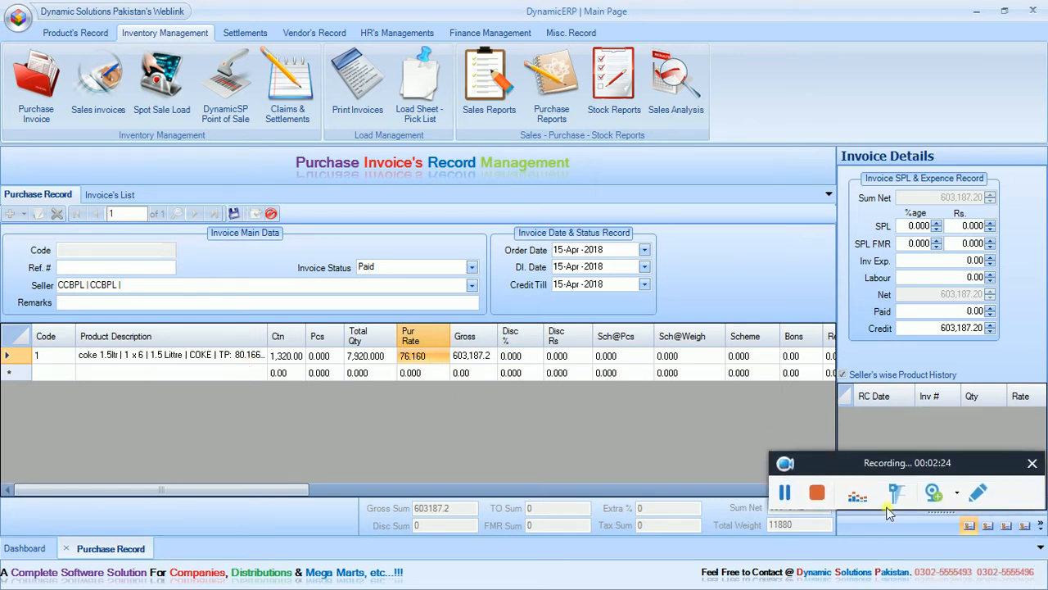
left_click(460, 358)
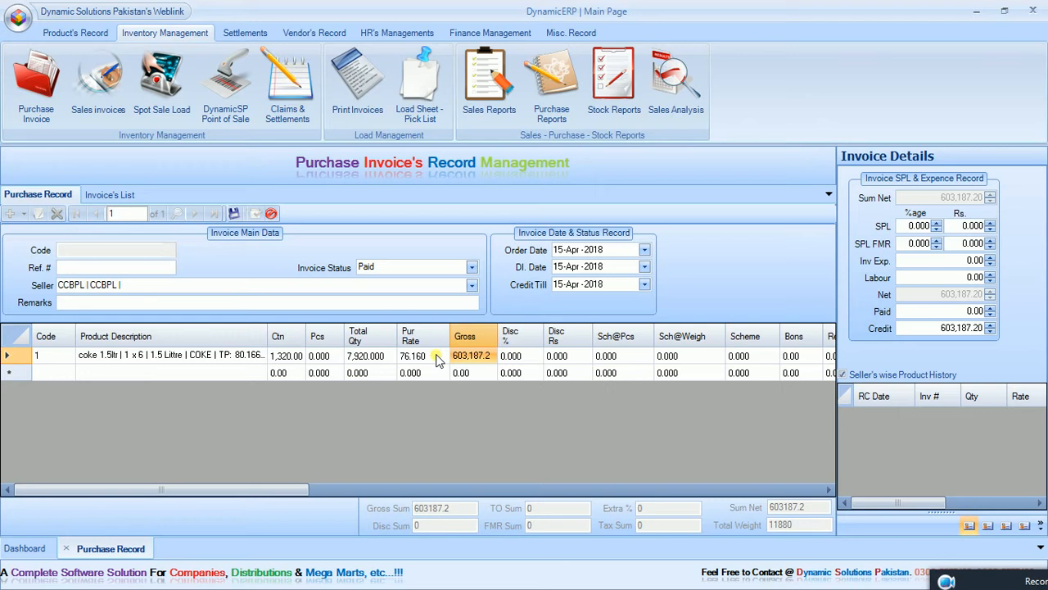
left_click(514, 357)
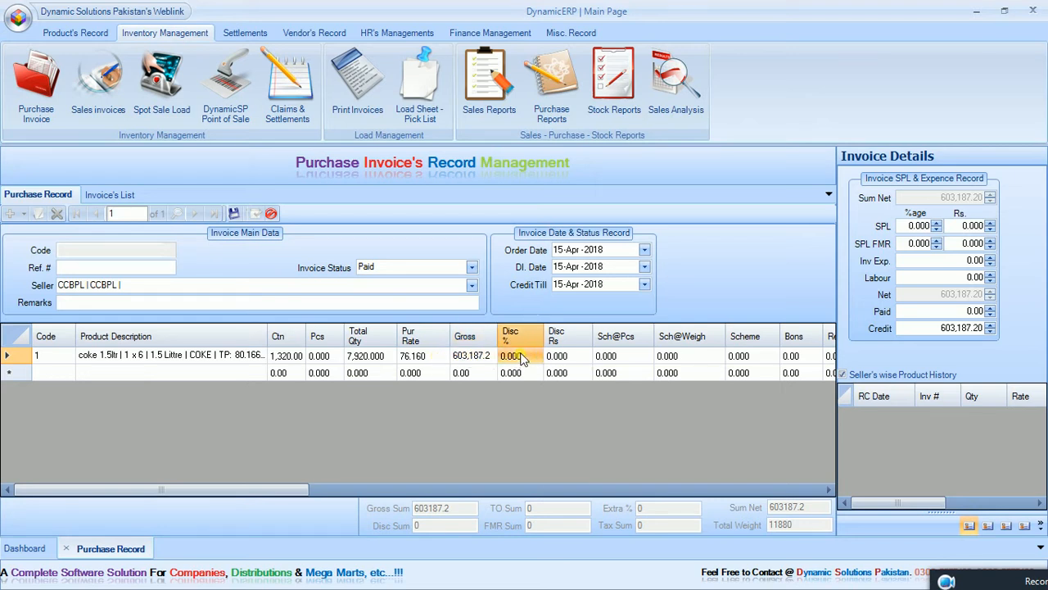
left_click(623, 357)
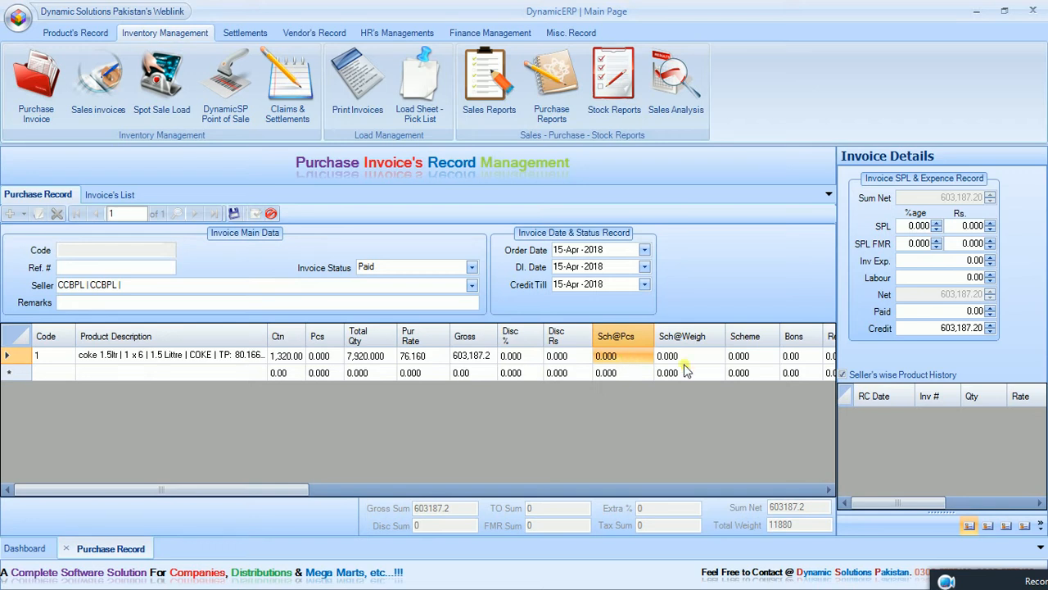
left_click(790, 359)
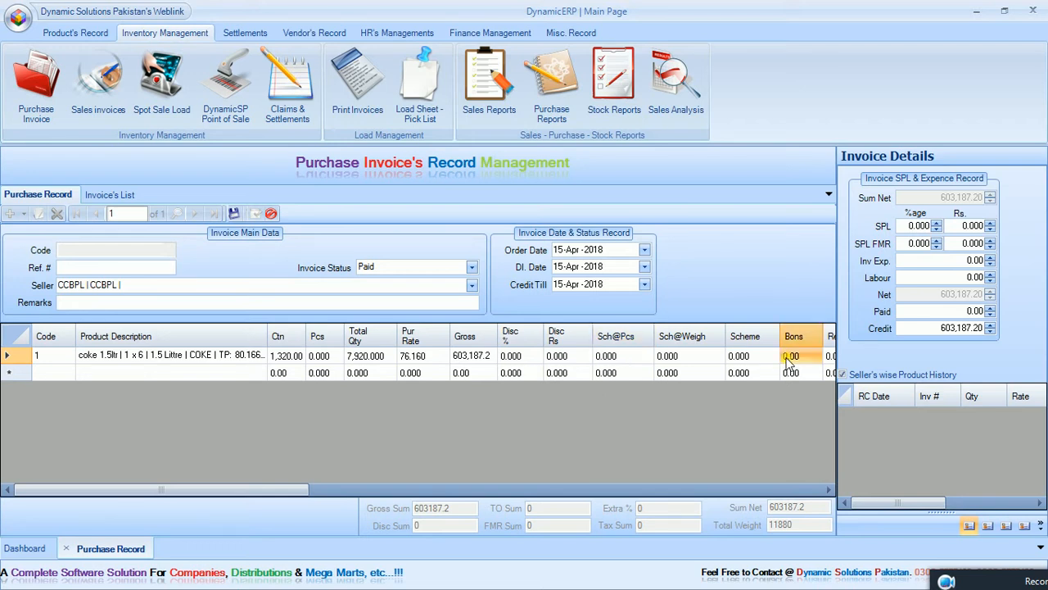
Step: Try a 3% discount on the coke 1.5ltr line and reset it to 0
left_click(520, 360)
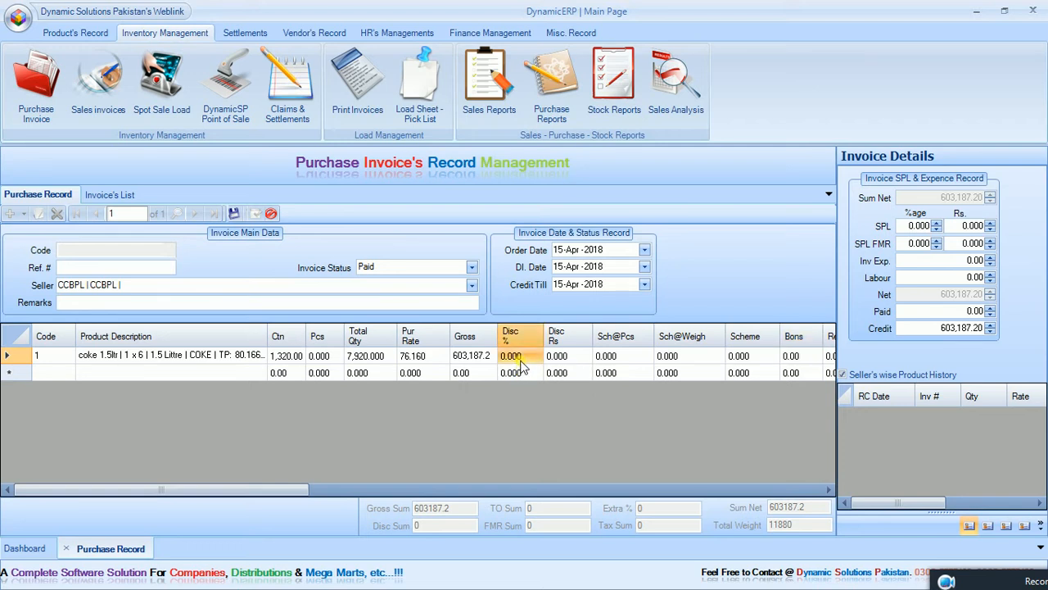
type("3")
key("Tab")
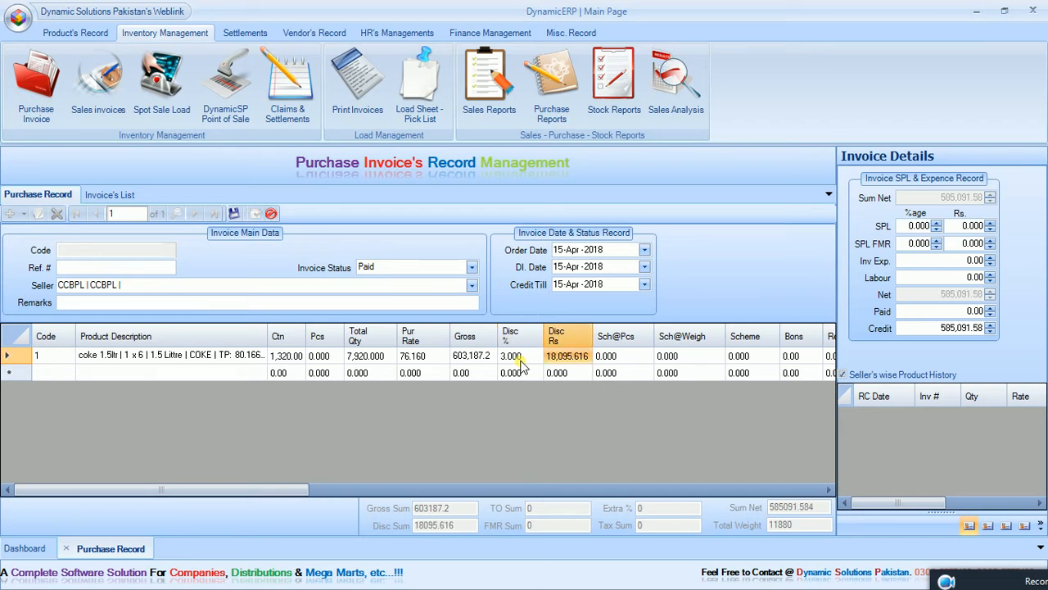
left_click(519, 361)
type("0")
key("Tab")
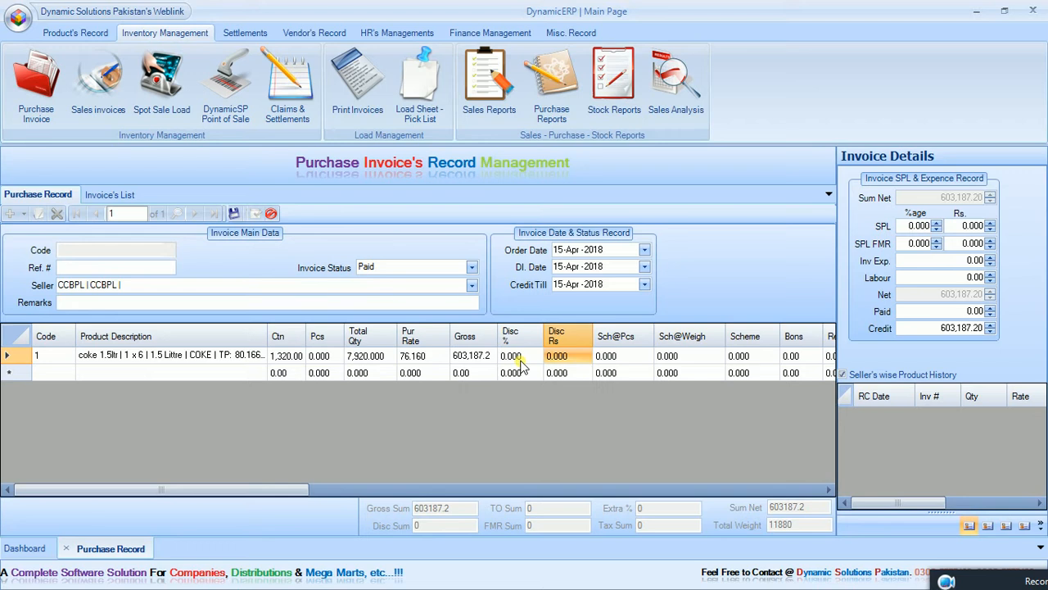
key("Tab")
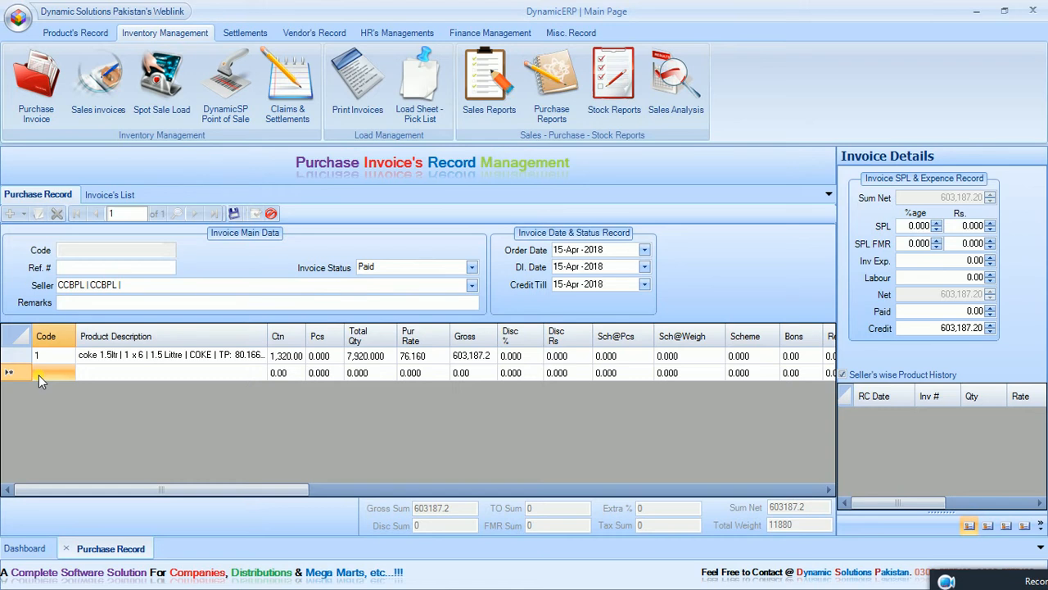
Step: Try product code 31 (Shezan 250 Ml, 1 x 24) as the second invoice line and delete that line
type("3")
key("Down")
key("Down")
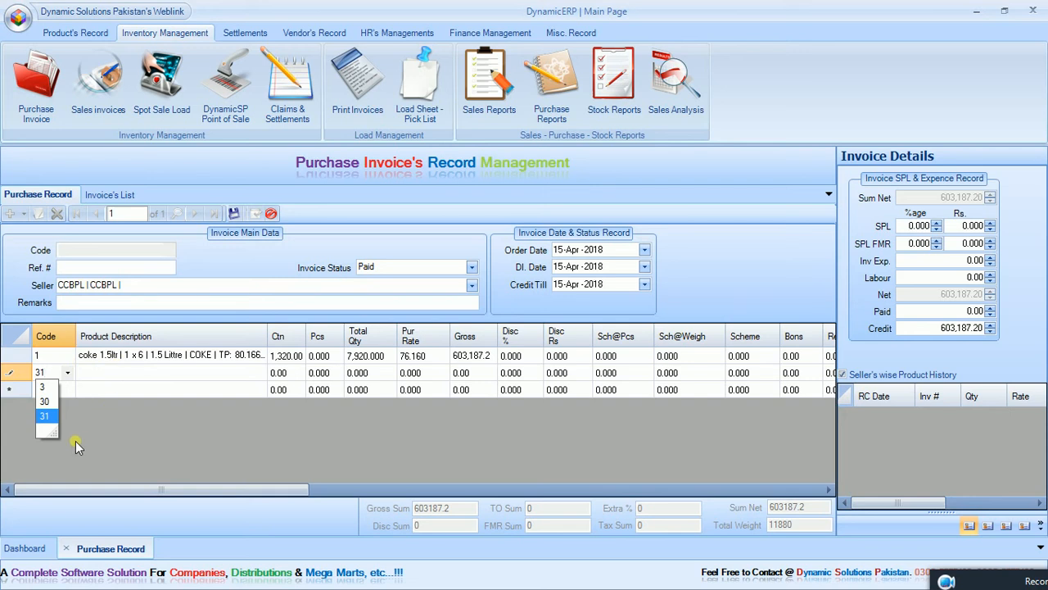
key("Return")
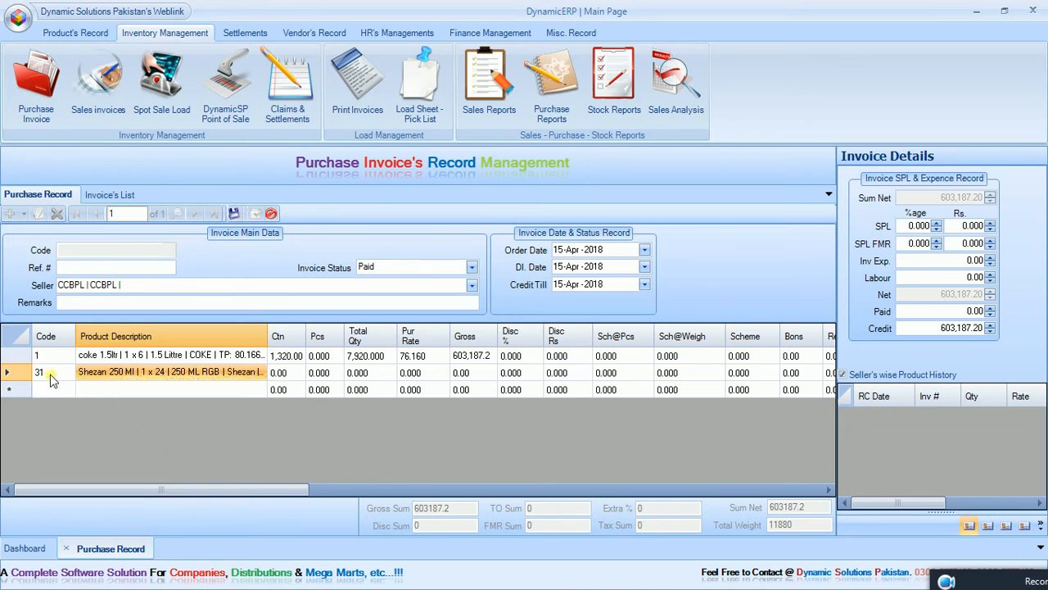
key("Tab")
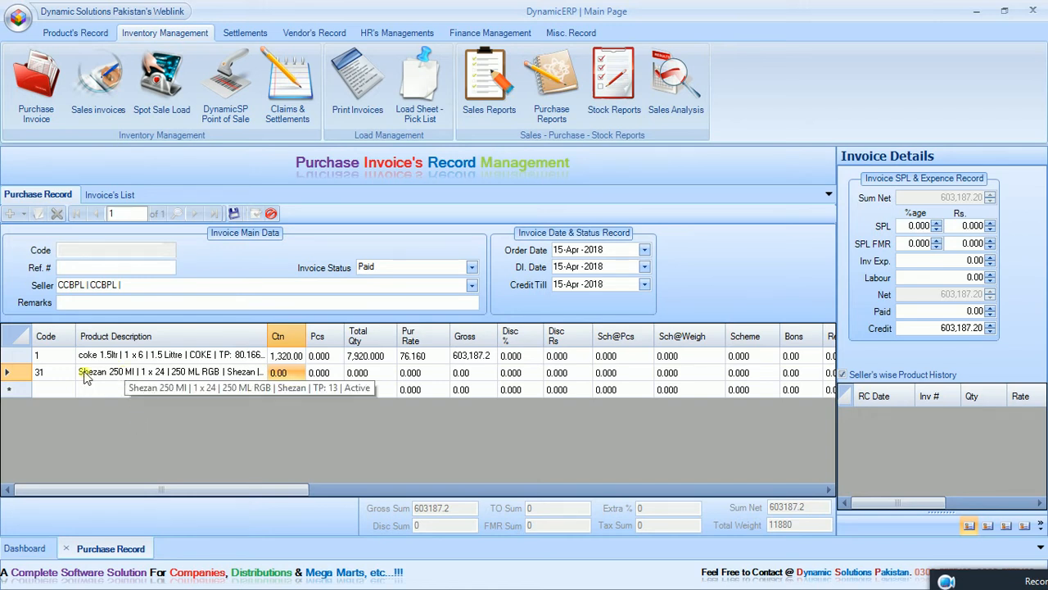
left_click(22, 374)
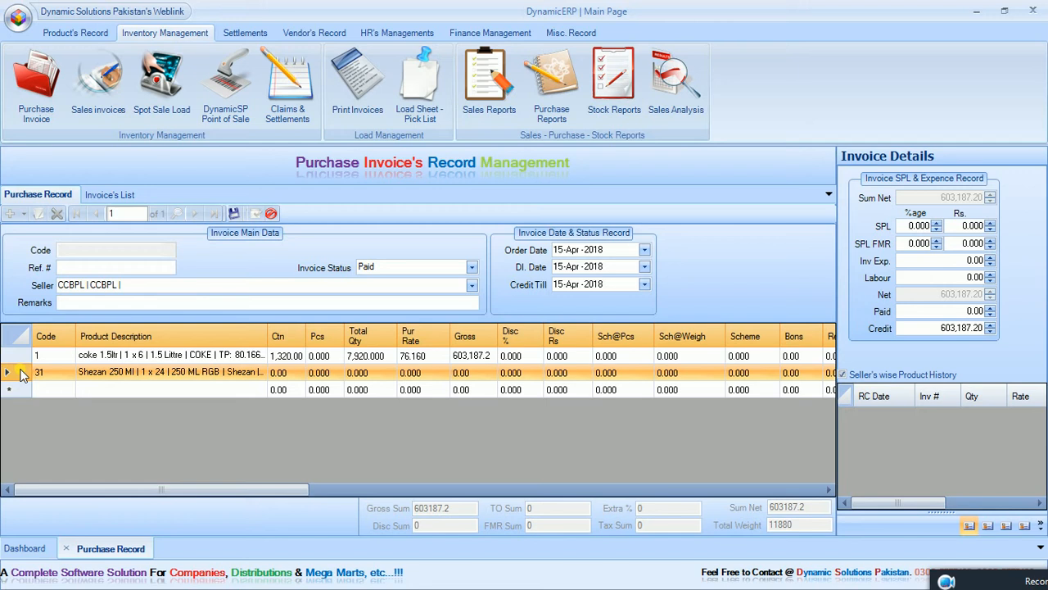
key("Delete")
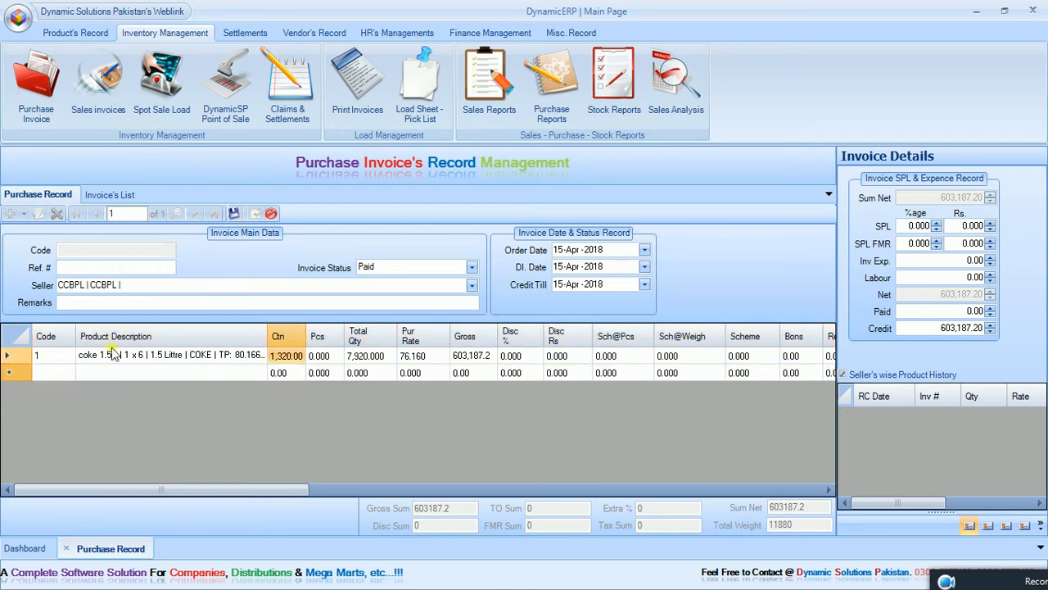
Step: Add sprite 1.5ltr (1 x 6) as the second invoice line with a quantity of 1,320 cartons
left_click(126, 372)
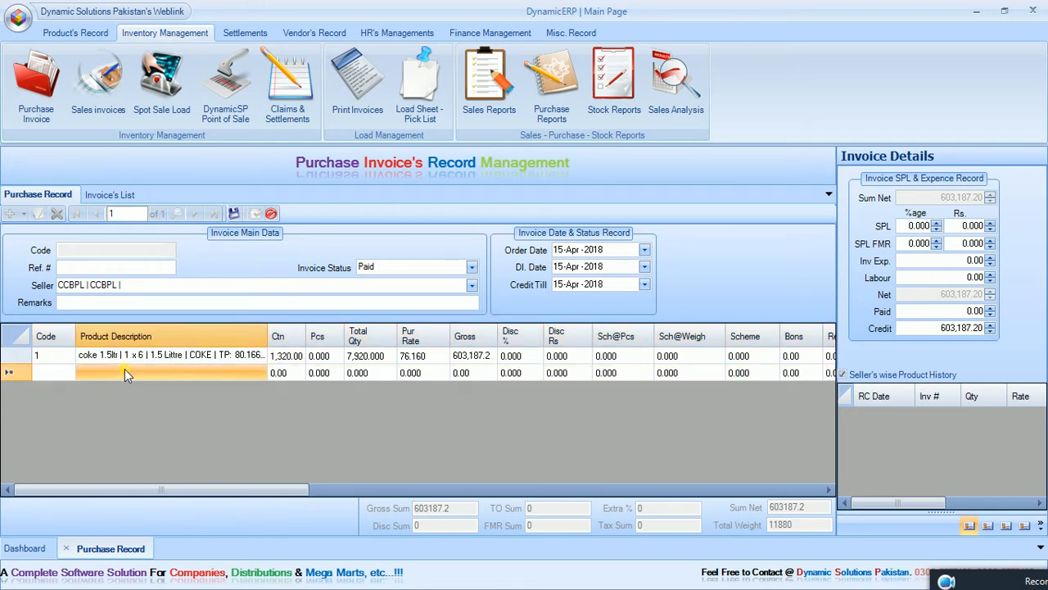
type("sp")
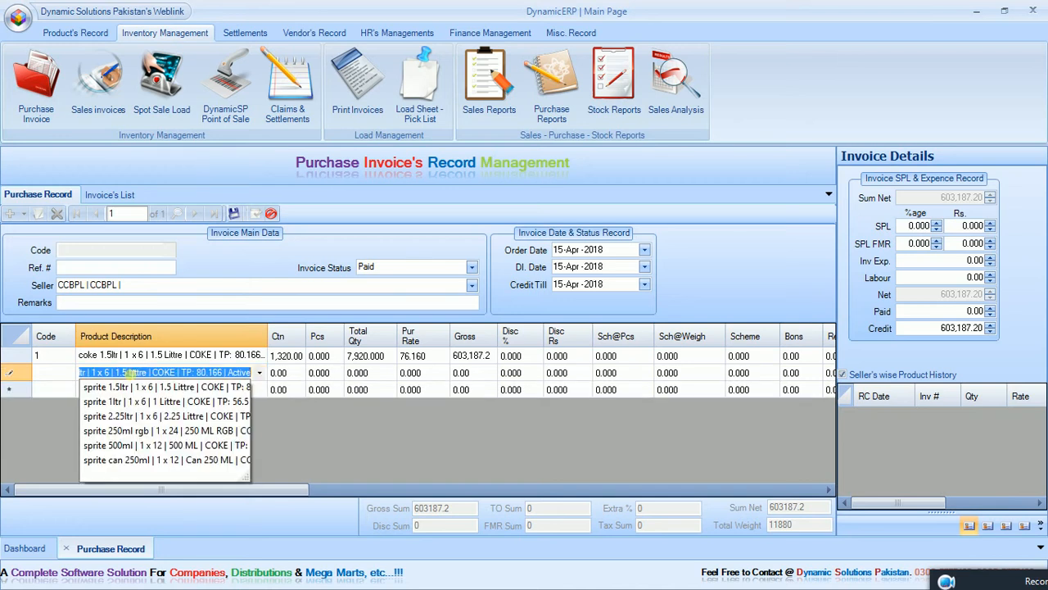
key("Down")
key("Return")
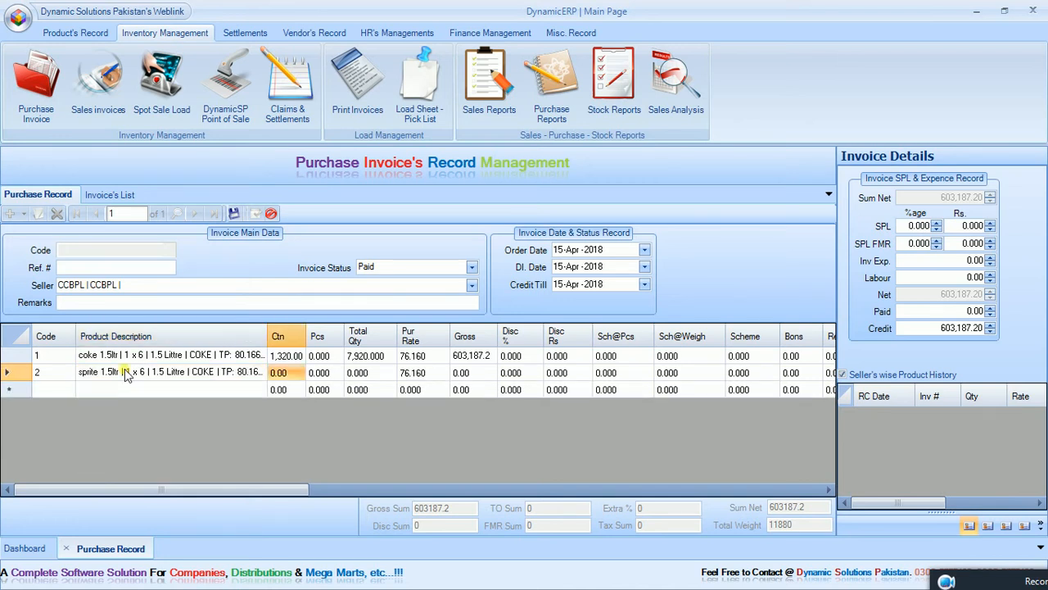
type("1320")
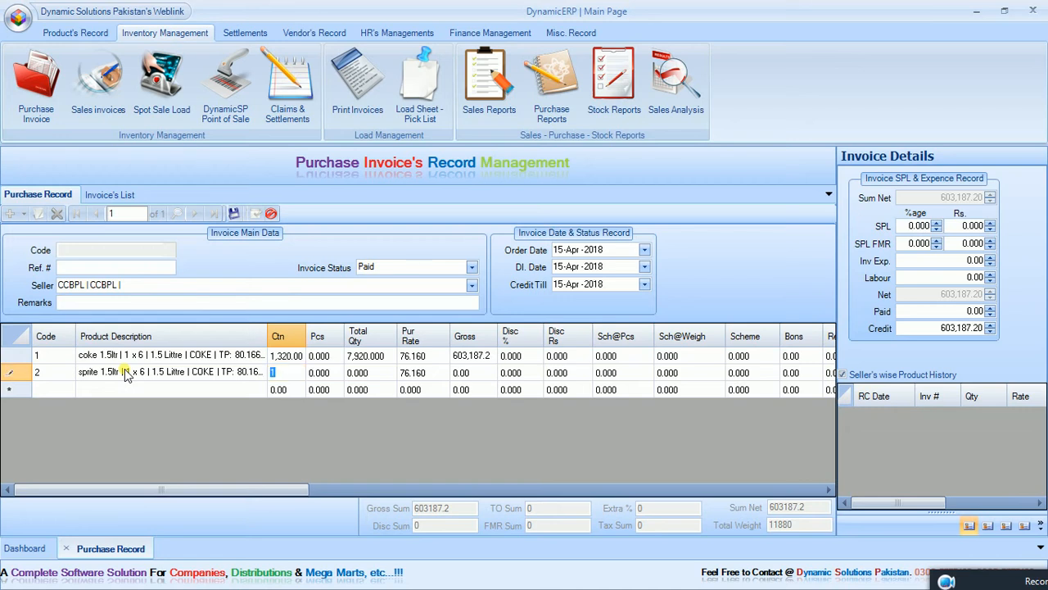
key("Return")
key("Return")
key("Return")
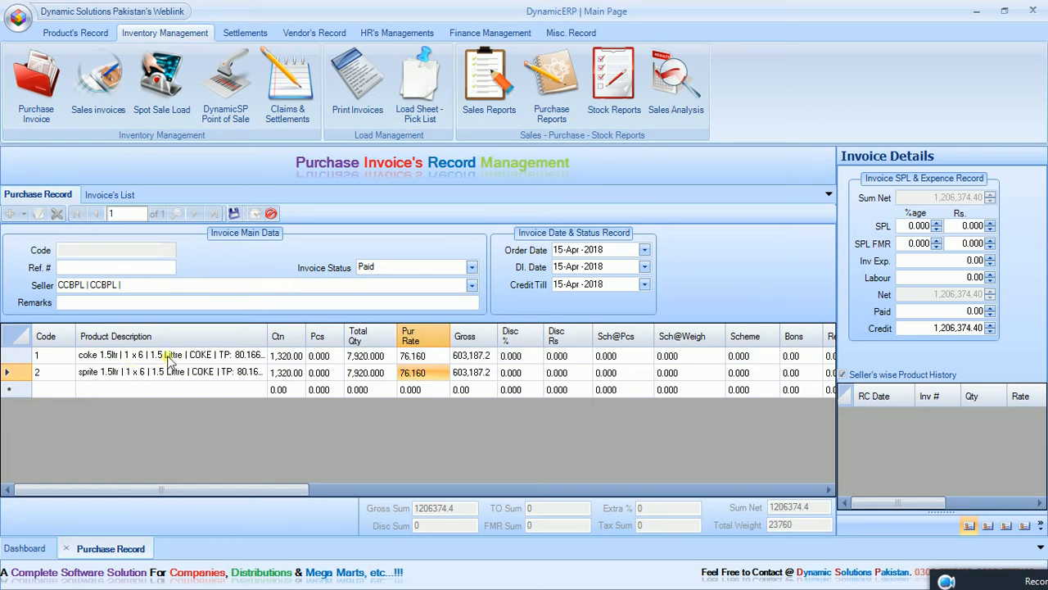
key("Return")
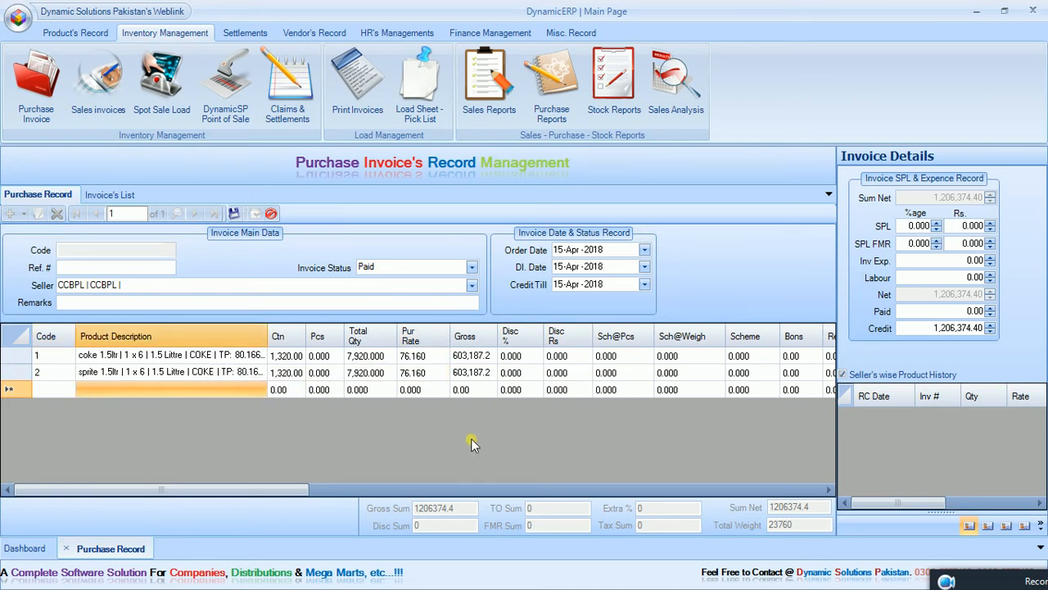
Step: Enter the purchase invoice's reference number and save the invoice
left_click(235, 215)
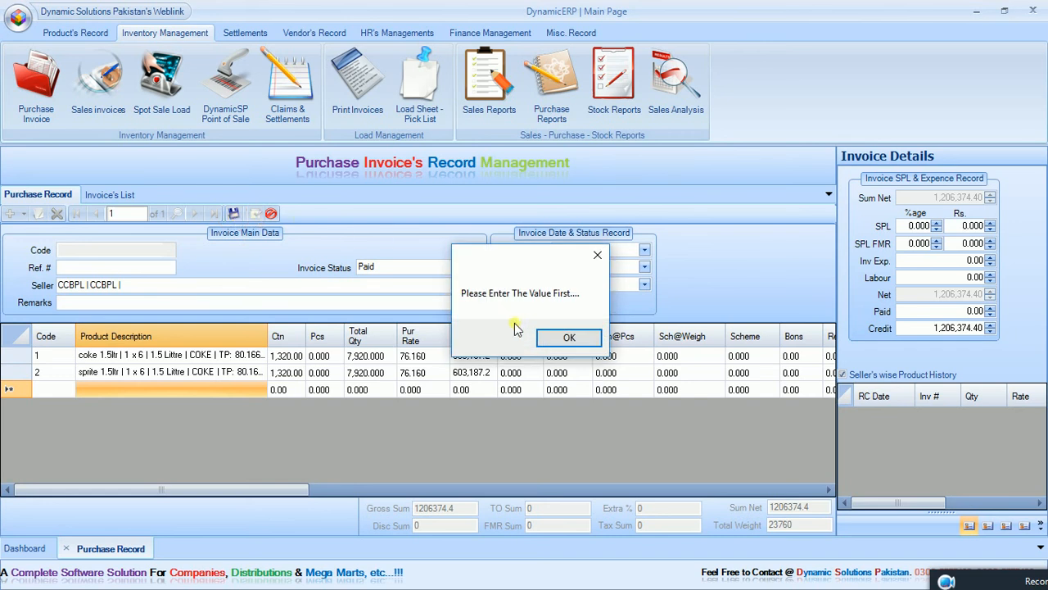
left_click(580, 336)
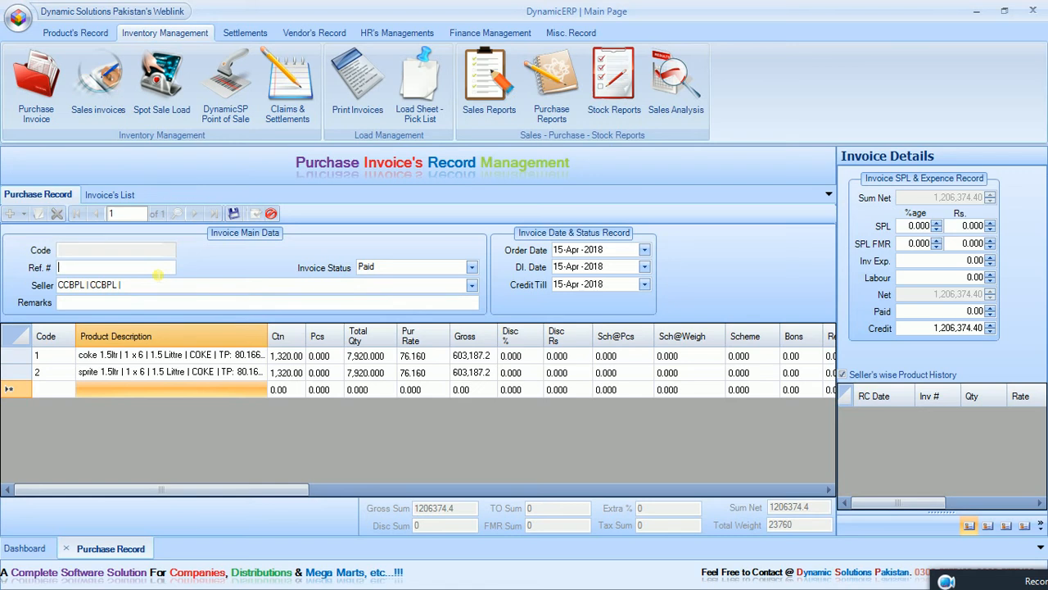
type("92787635")
left_click(235, 213)
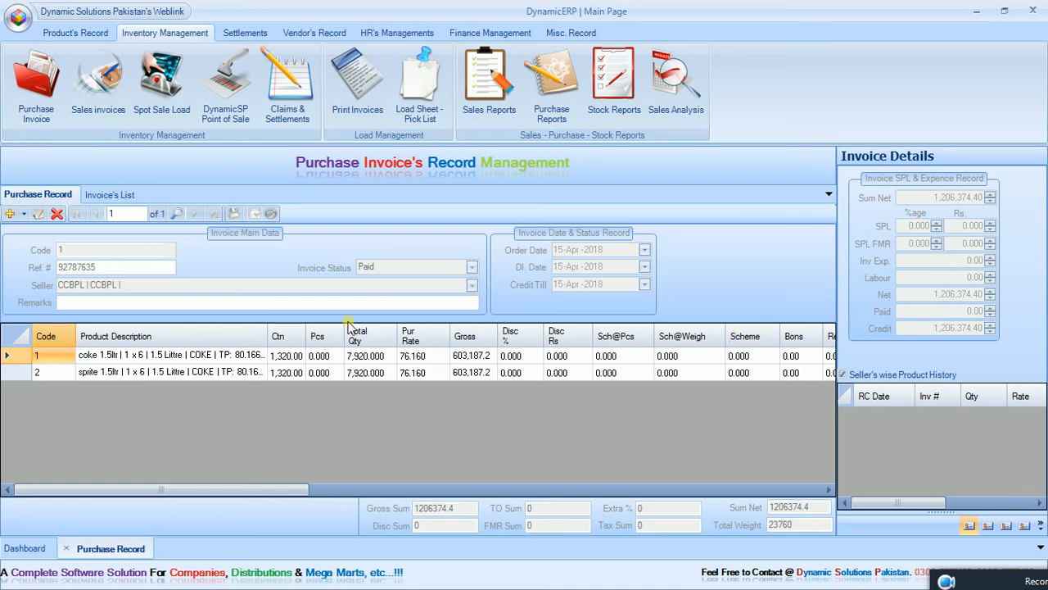
Step: Check the seller-wise product history of sprite 1.5ltr through a temporary new purchase invoice and discard that invoice
left_click(11, 215)
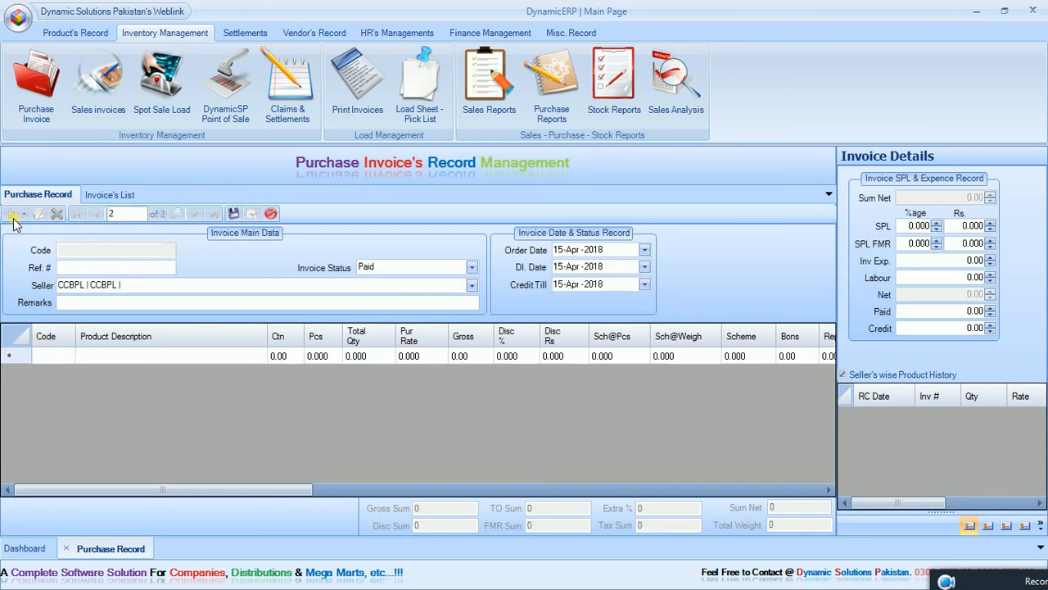
left_click(191, 356)
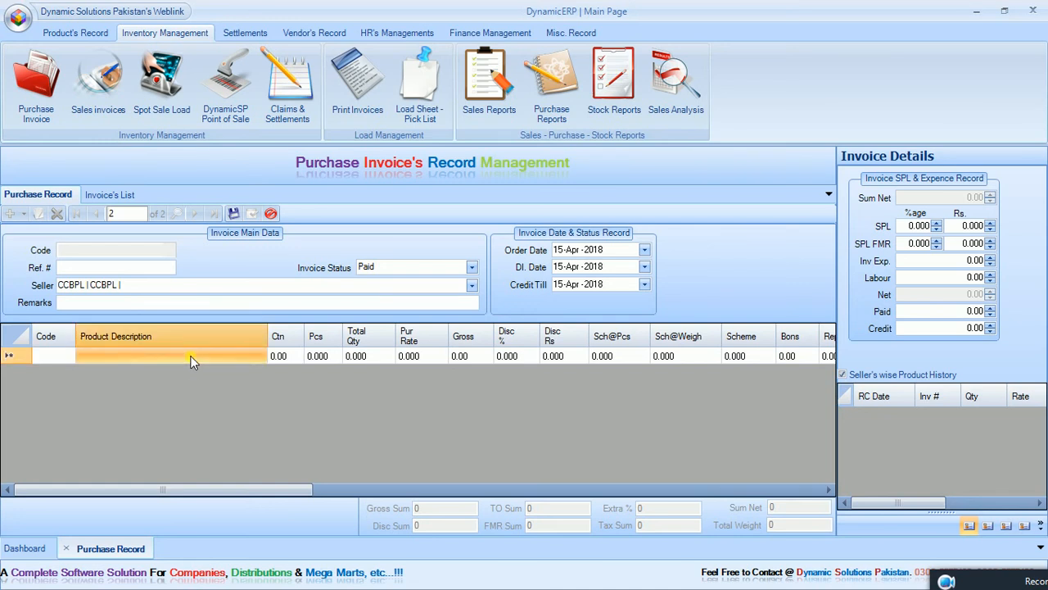
type("s")
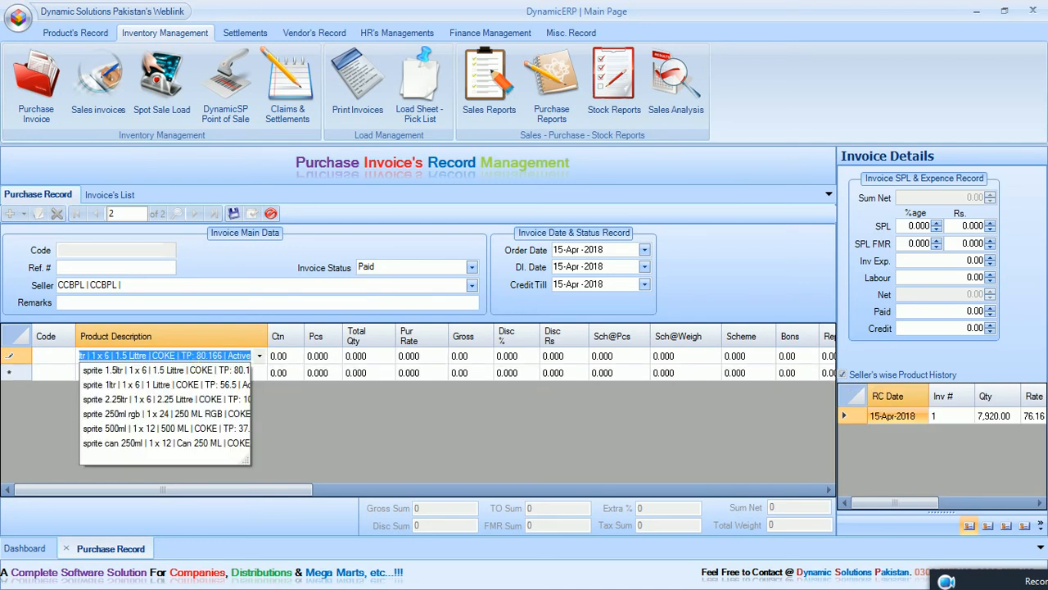
key("Return")
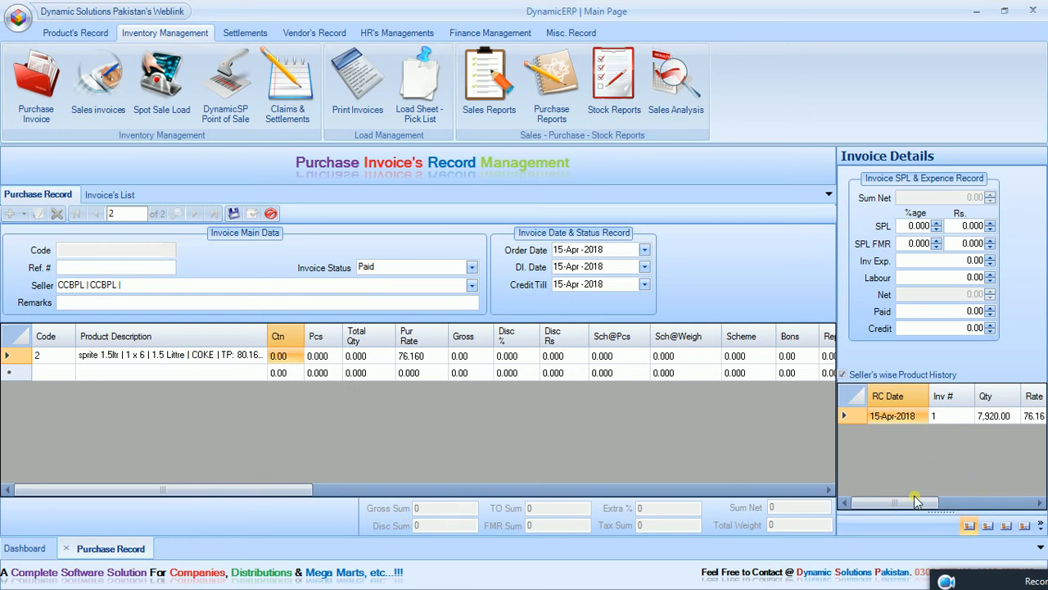
left_click_drag(912, 505, 1015, 502)
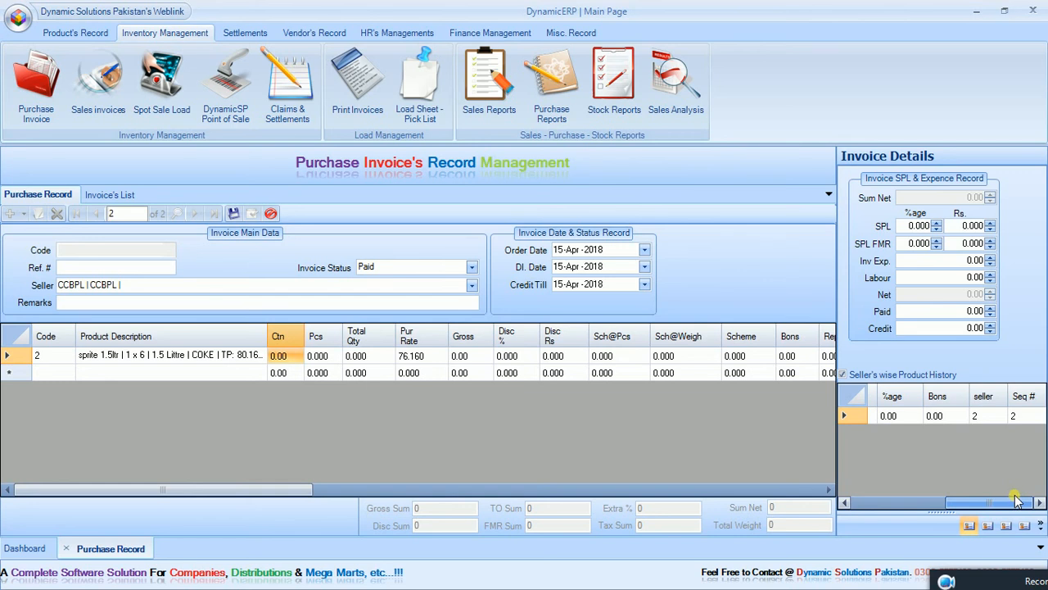
left_click_drag(1016, 501, 861, 463)
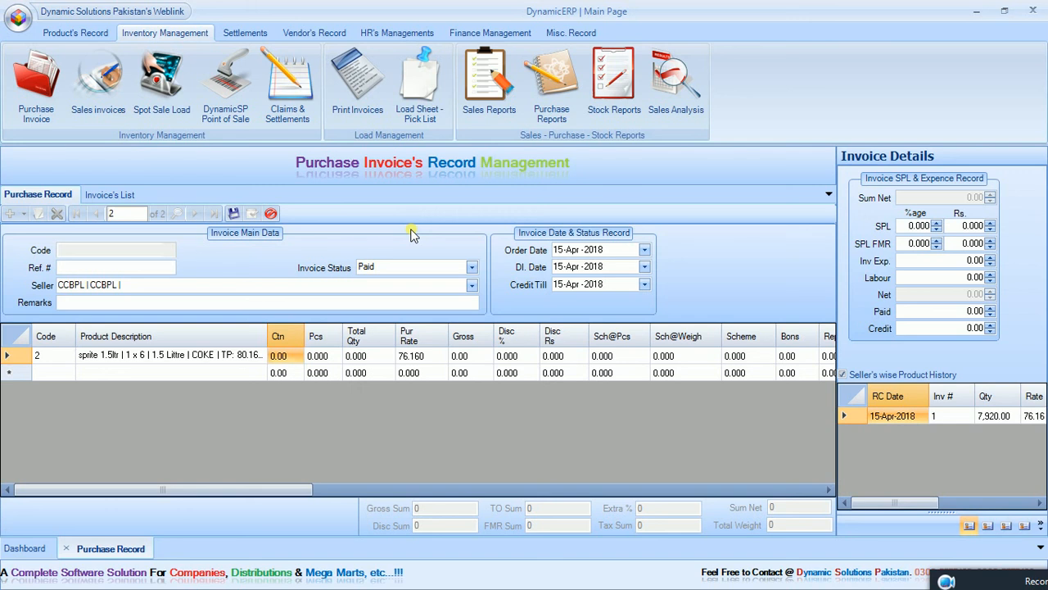
left_click(271, 216)
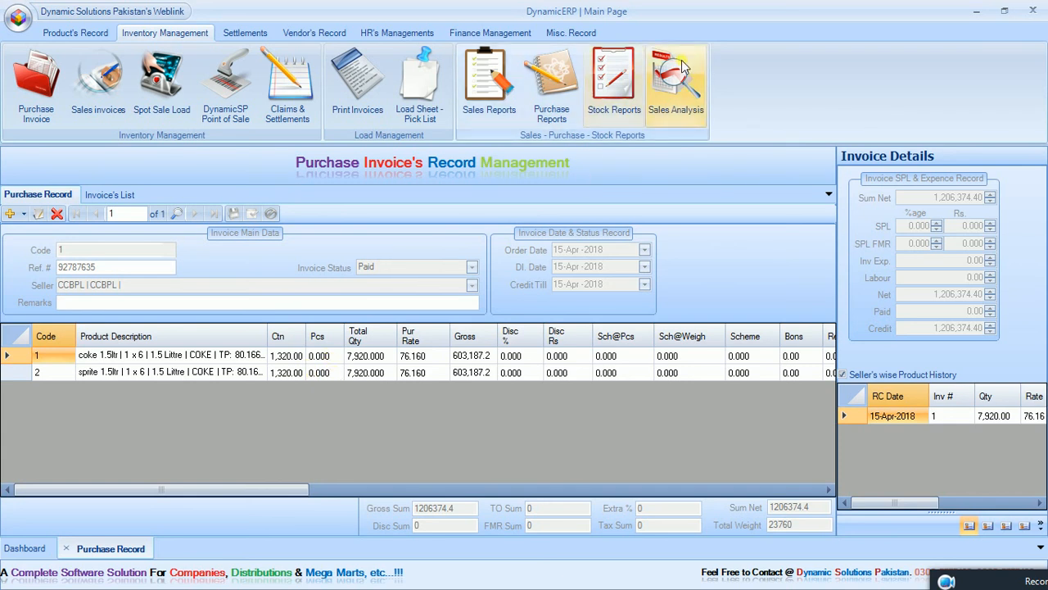
Step: Generate the zero-included stock report for all products and view its 1.5 Littre group
left_click(624, 92)
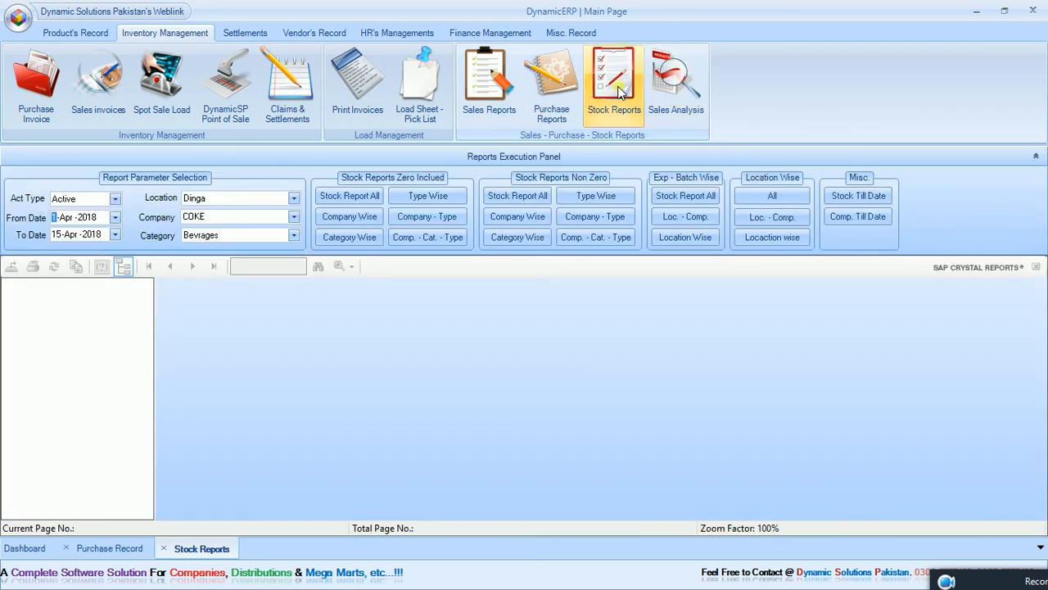
left_click(357, 204)
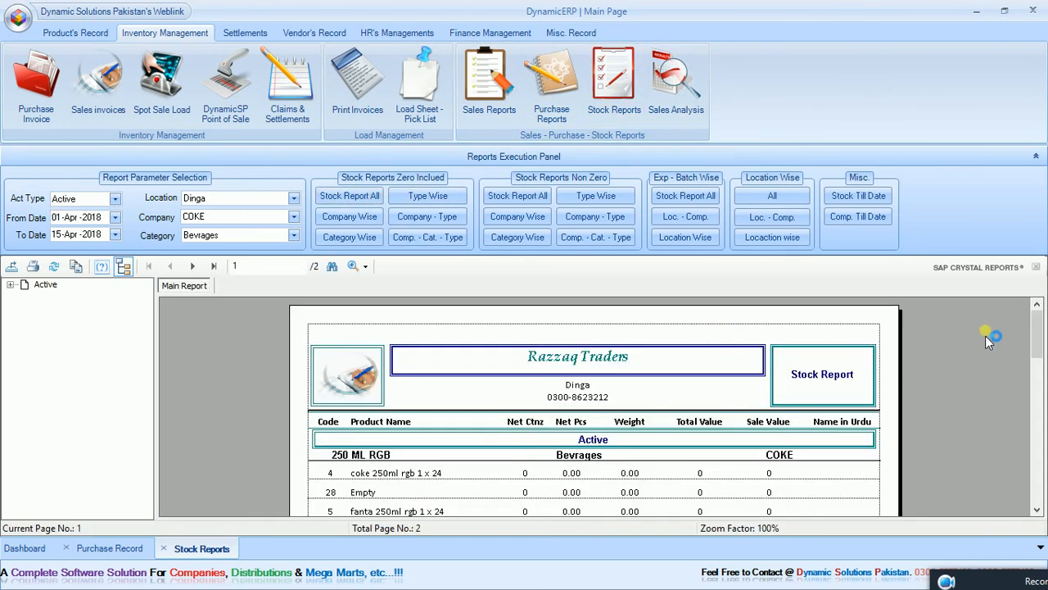
left_click_drag(1036, 328, 1036, 361)
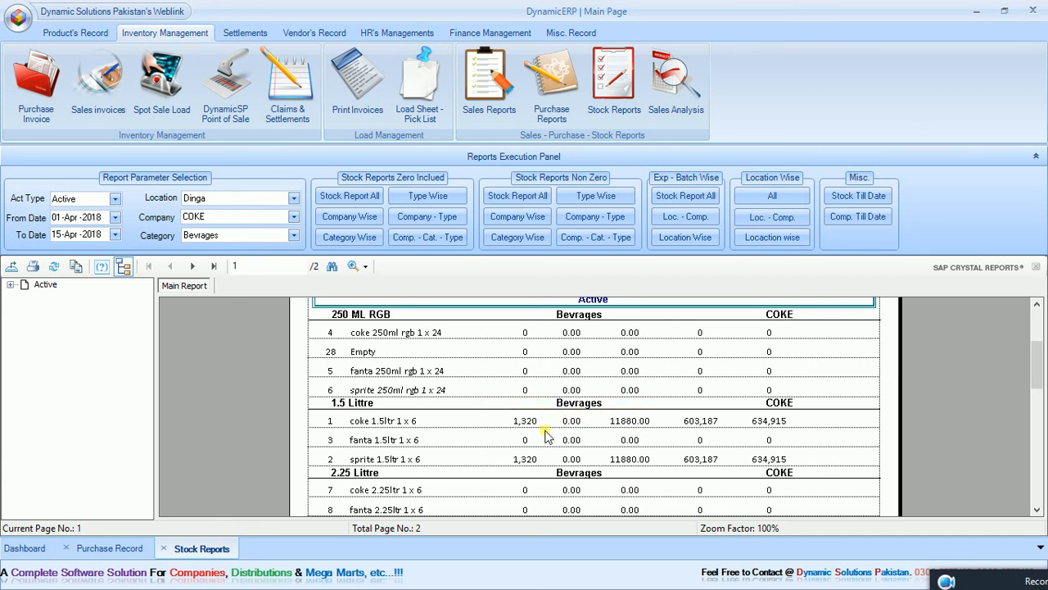
Step: Examine the stock figures of coke 1.5ltr and sprite 1.5ltr and the overall stock totals on the report's last page
left_click(643, 421)
left_click(696, 424)
left_click(755, 423)
left_click(533, 464)
left_click(213, 265)
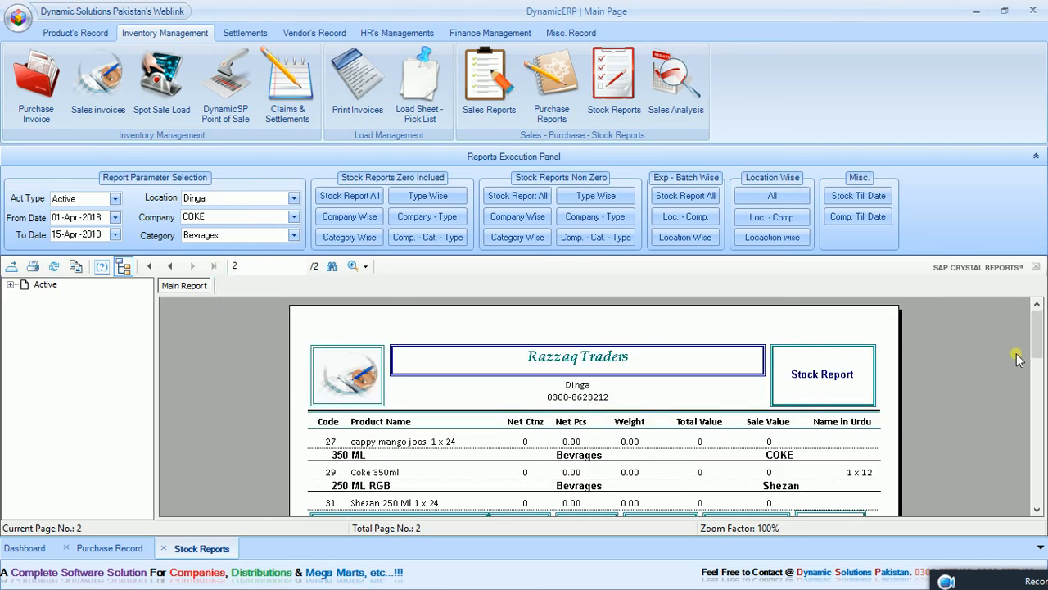
scroll(1035, 353, "down", 5)
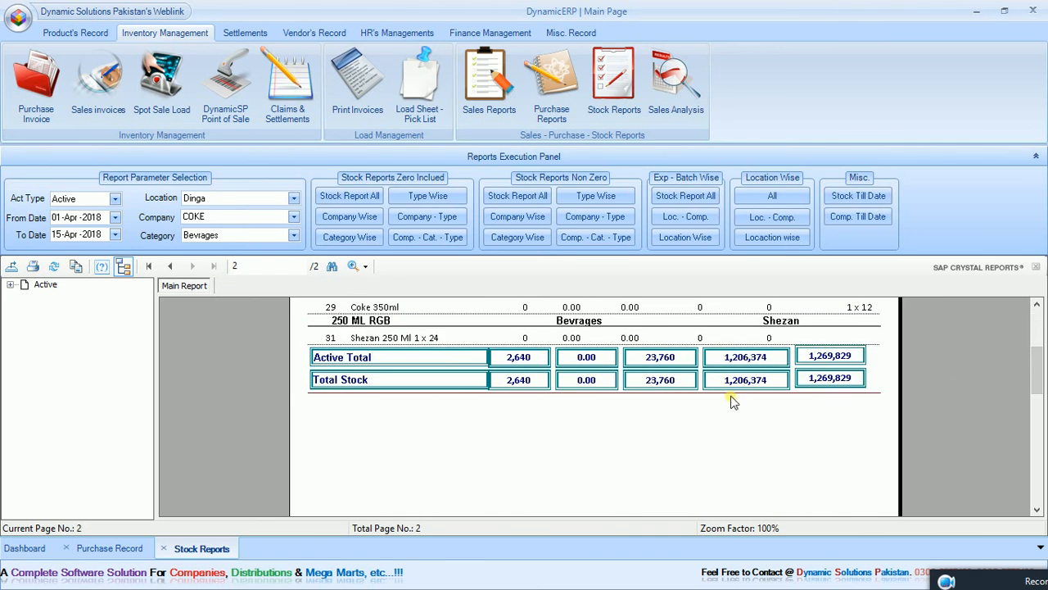